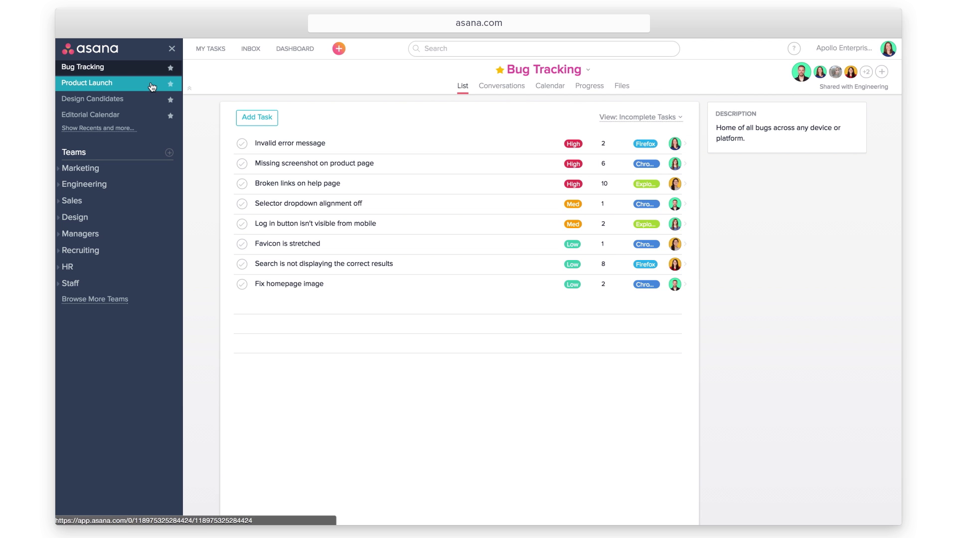
# Look through the Product Launch project, then switch to the Design Candidates project.
pyautogui.click(99, 83)
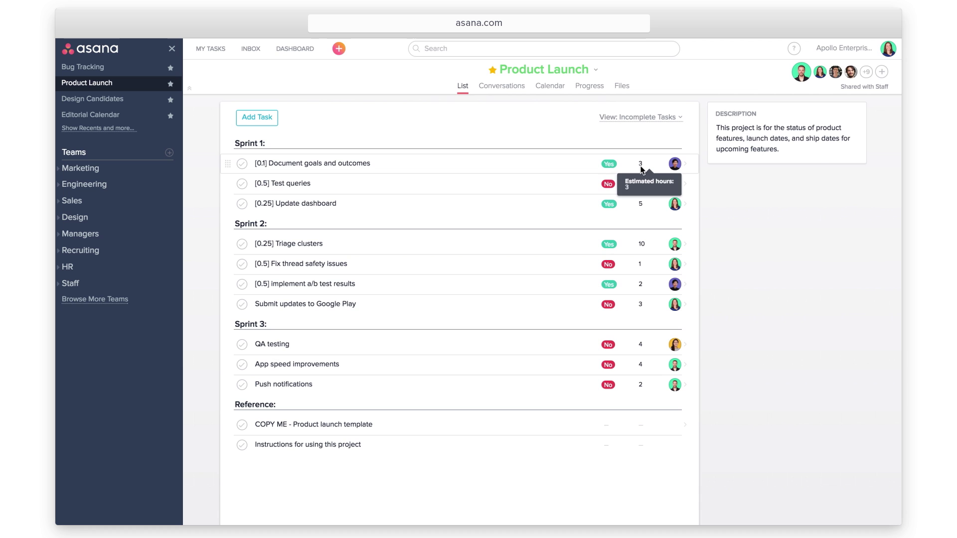
pyautogui.click(156, 104)
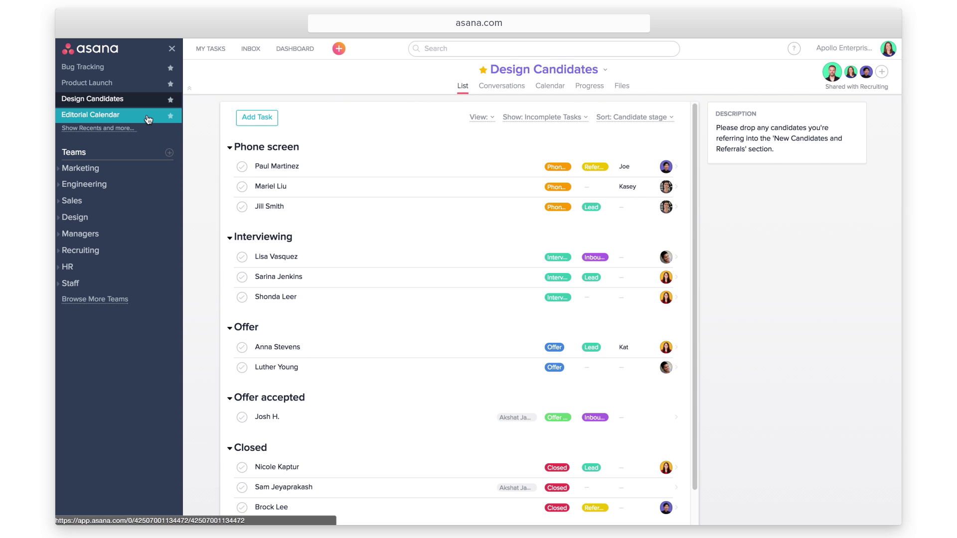
# Open Editorial Calendar with the sidebar hidden and begin adding a field in Manage Custom Fields.
pyautogui.click(95, 114)
pyautogui.click(174, 51)
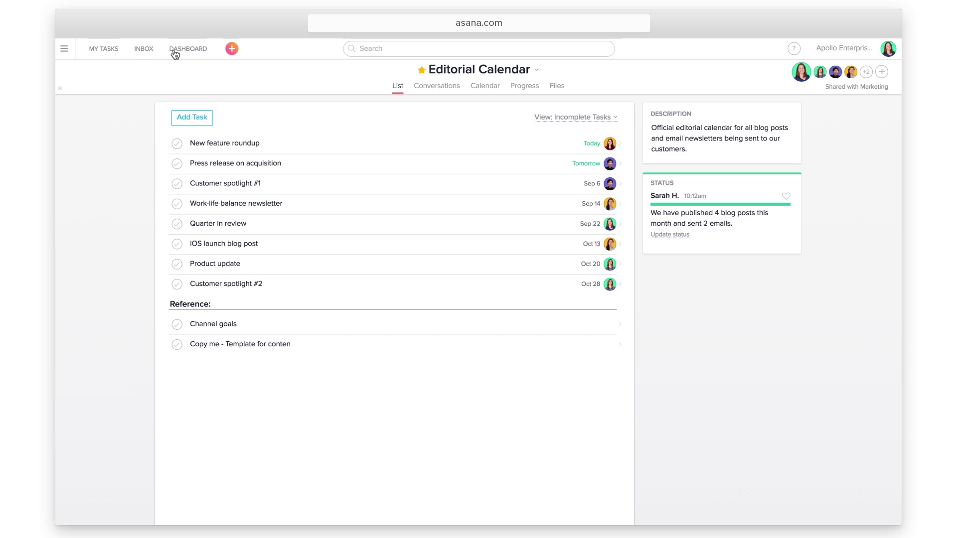
pyautogui.click(537, 72)
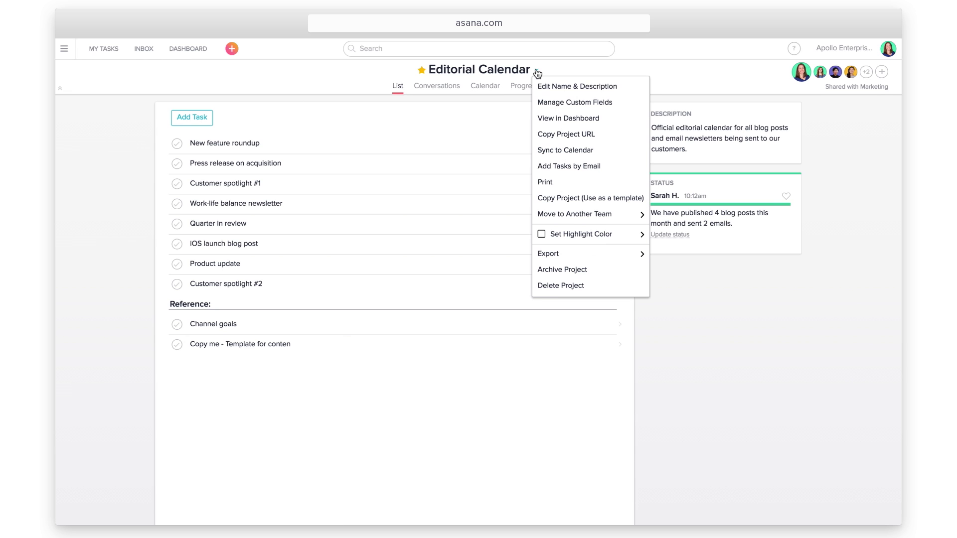
pyautogui.click(627, 104)
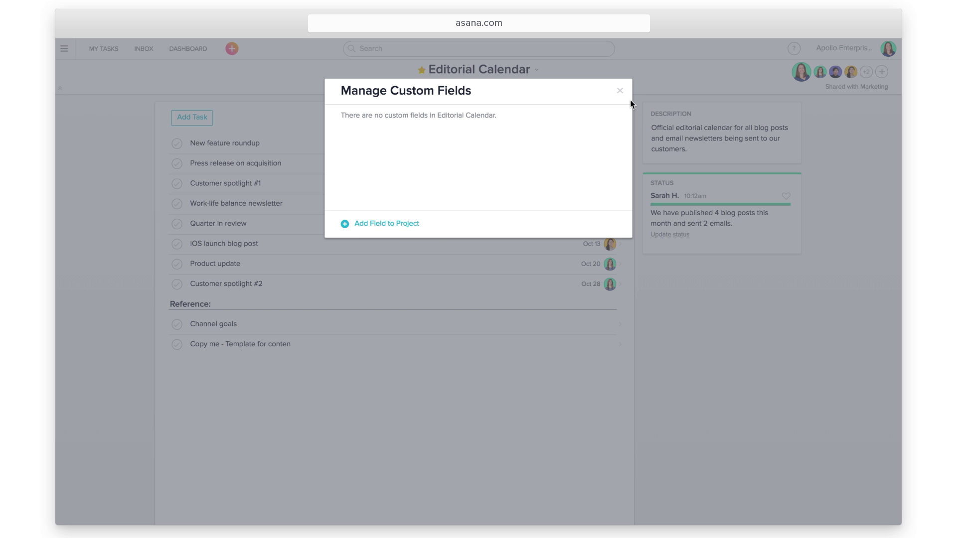
pyautogui.click(416, 223)
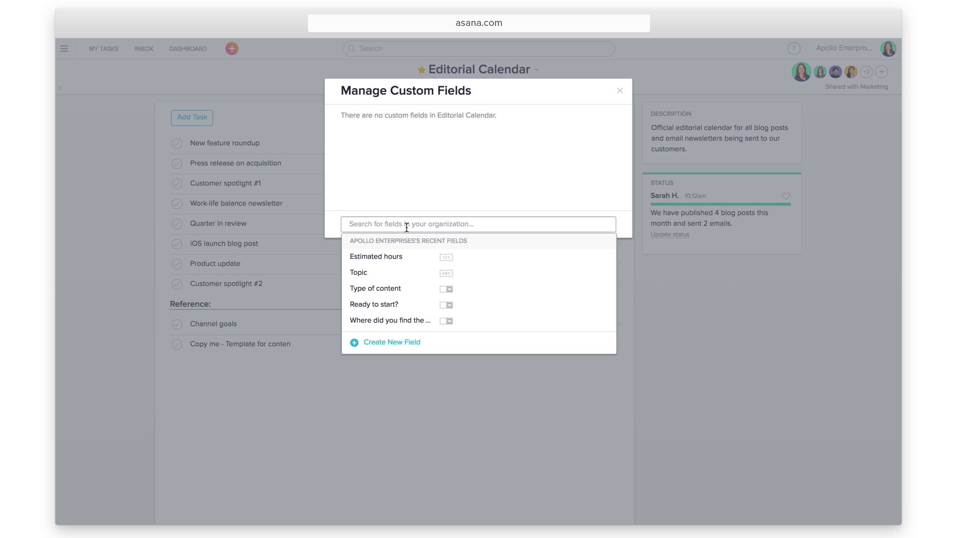
# Create a Text field 'Keyword' described as 'The keyword for this piece of content'.
pyautogui.click(525, 349)
pyautogui.write('K')
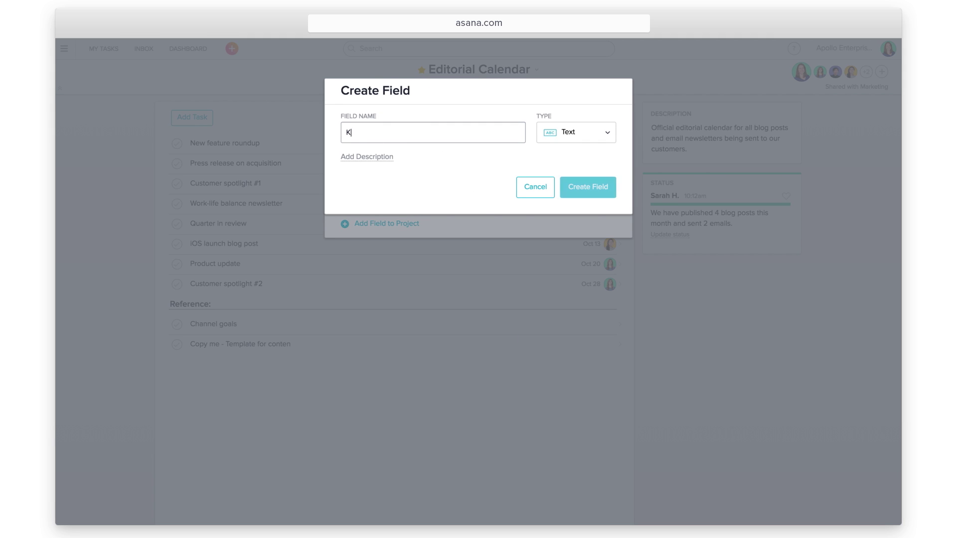
pyautogui.write('eyword')
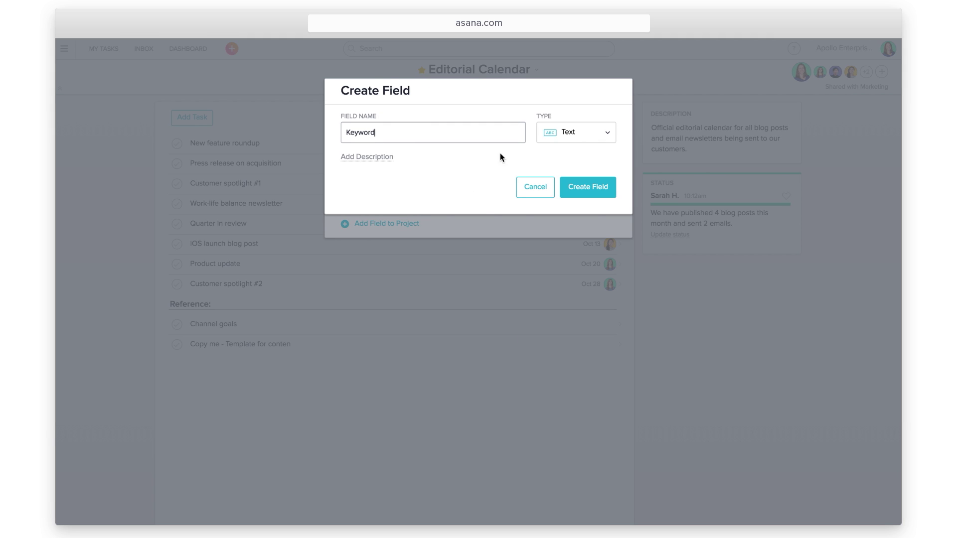
pyautogui.click(585, 142)
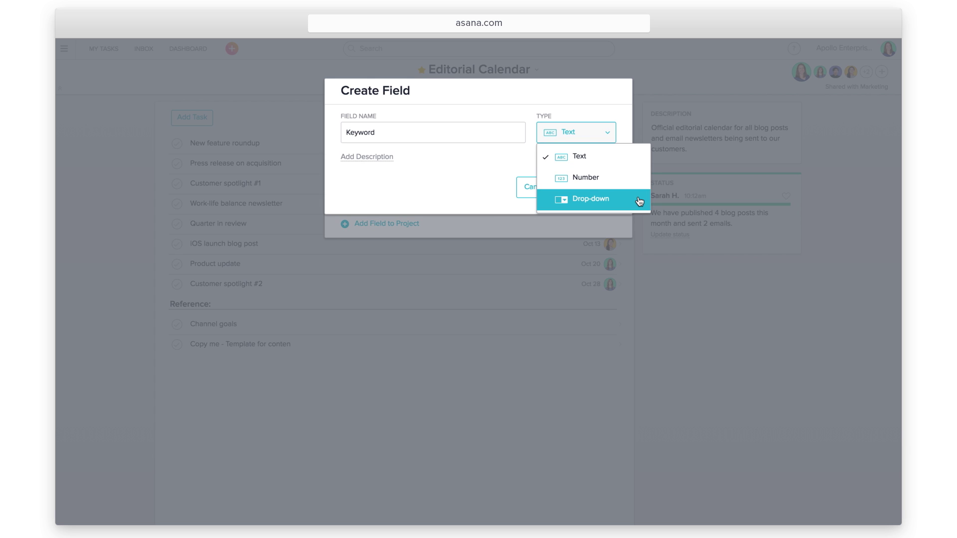
pyautogui.click(629, 156)
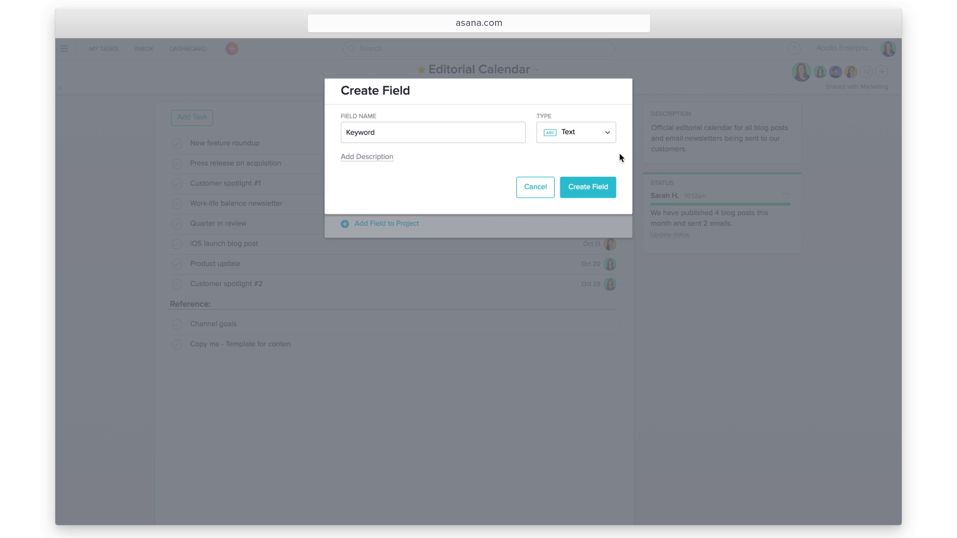
pyautogui.click(378, 157)
pyautogui.write('The key')
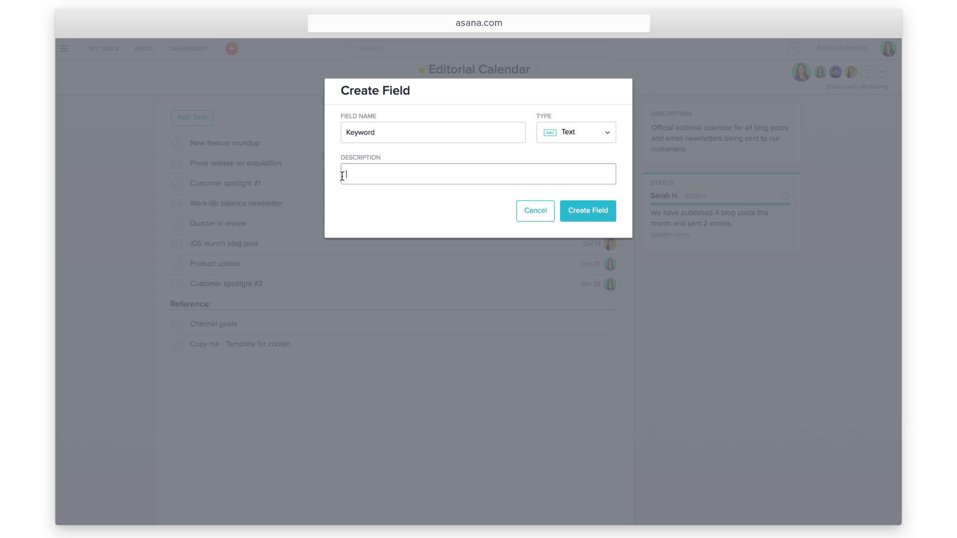
pyautogui.write('word for this piece of content.')
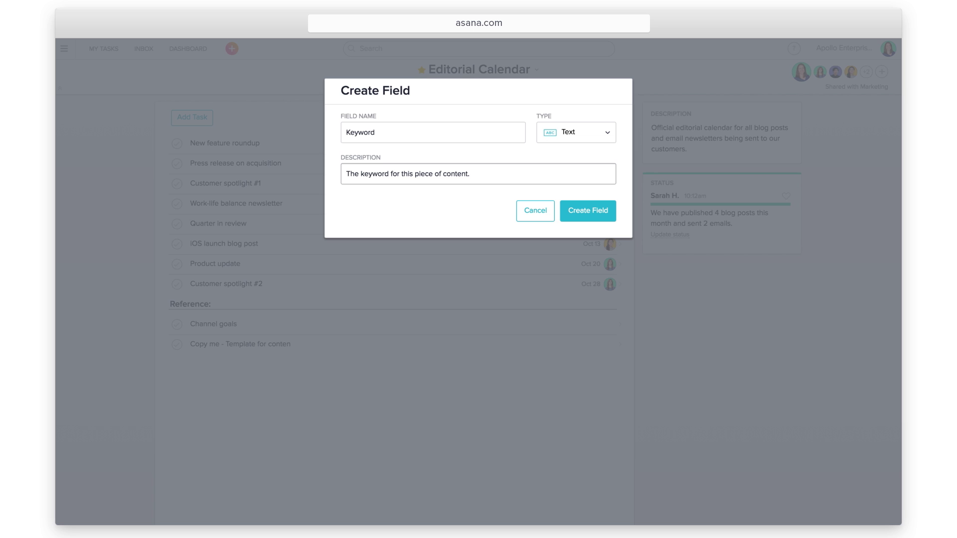
pyautogui.click(590, 221)
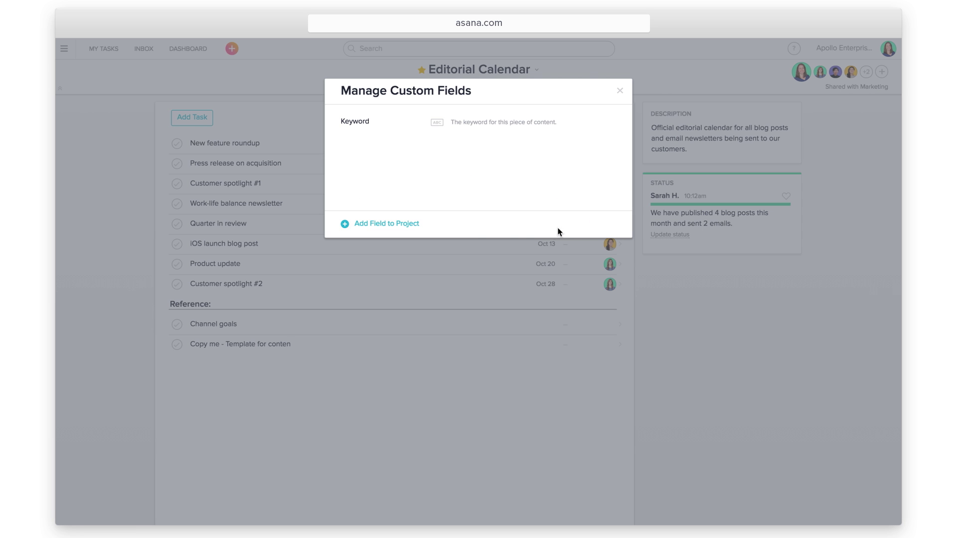
# Add the organization's existing Estimated hours field, found by searching 'Estimated'.
pyautogui.click(399, 224)
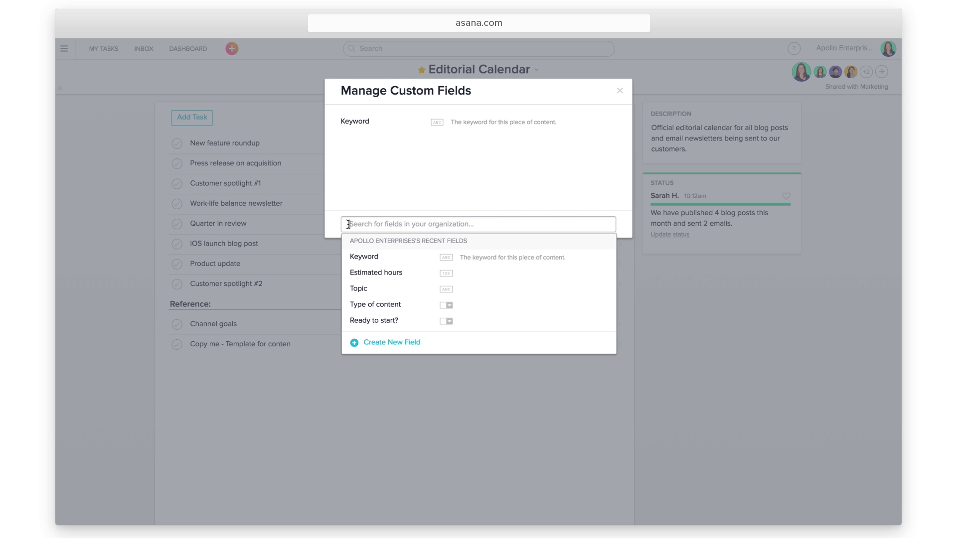
pyautogui.write('Estimated')
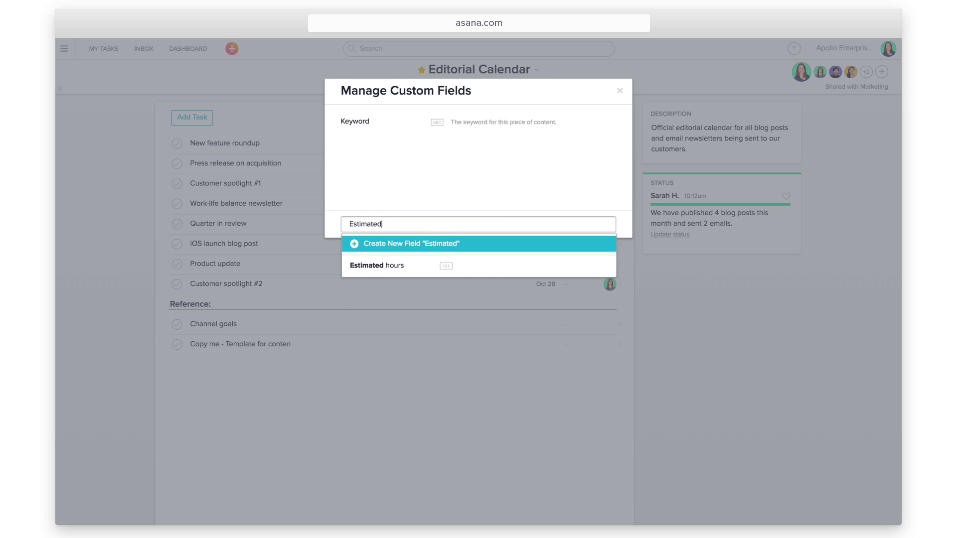
pyautogui.click(428, 268)
pyautogui.click(409, 224)
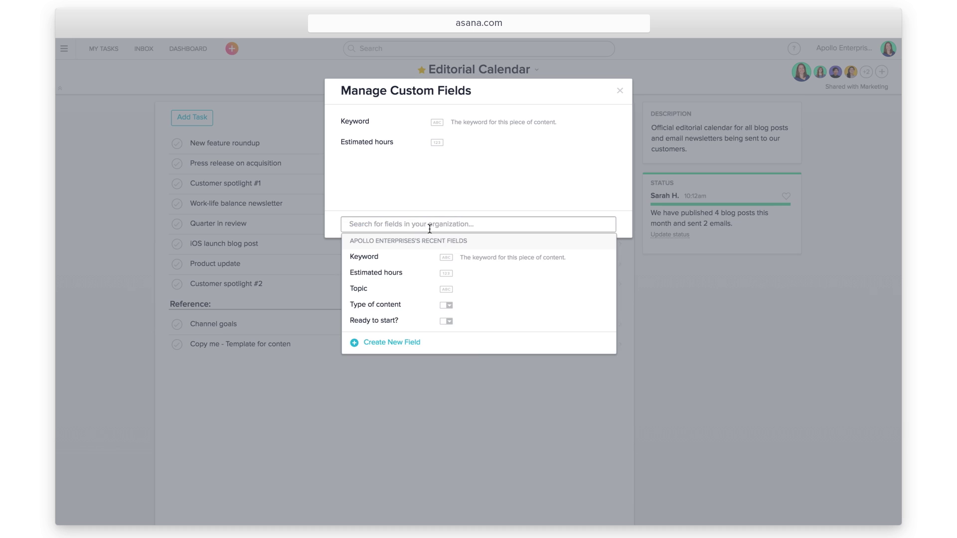
# Start a Drop-down field named Stage with a first option Draft coloured orange.
pyautogui.click(474, 348)
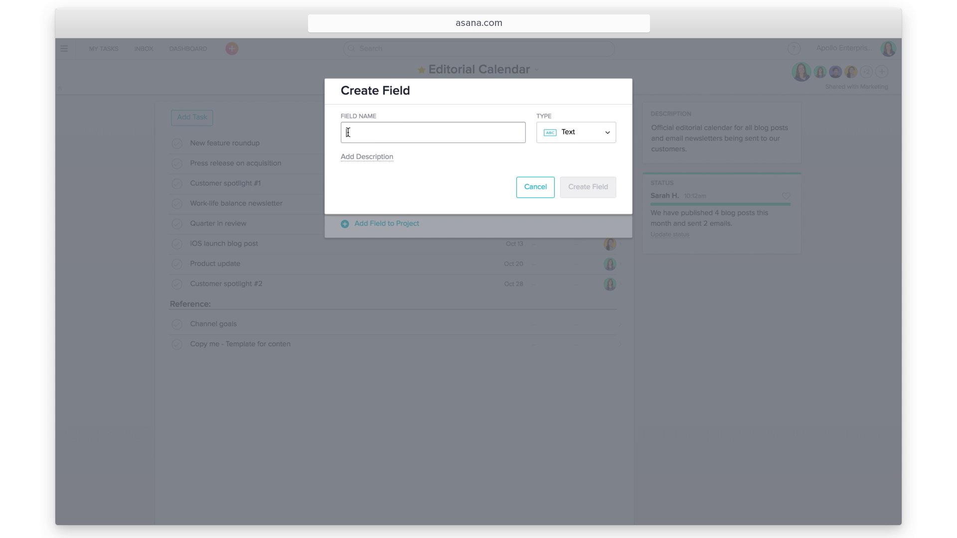
pyautogui.write('Stage')
pyautogui.click(580, 143)
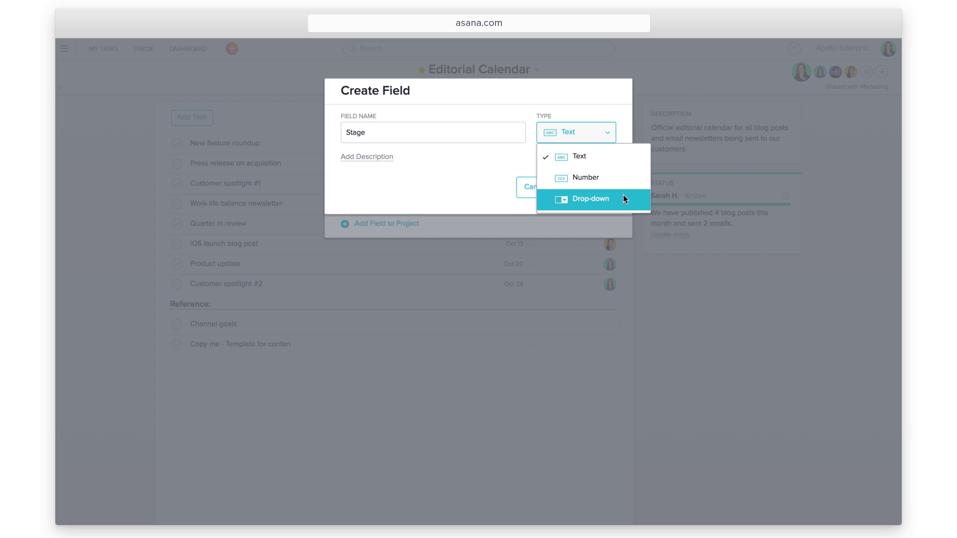
pyautogui.click(623, 198)
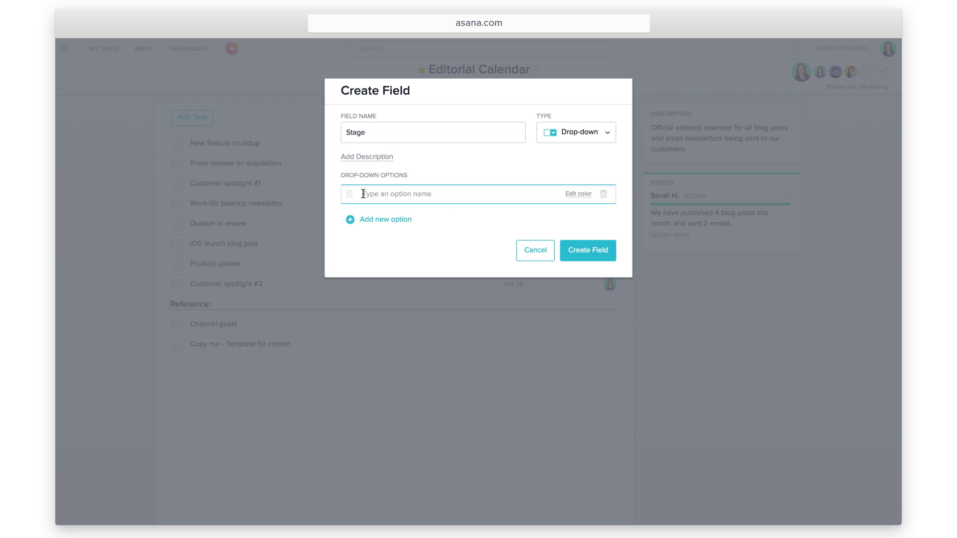
pyautogui.write('Draft')
pyautogui.click(572, 196)
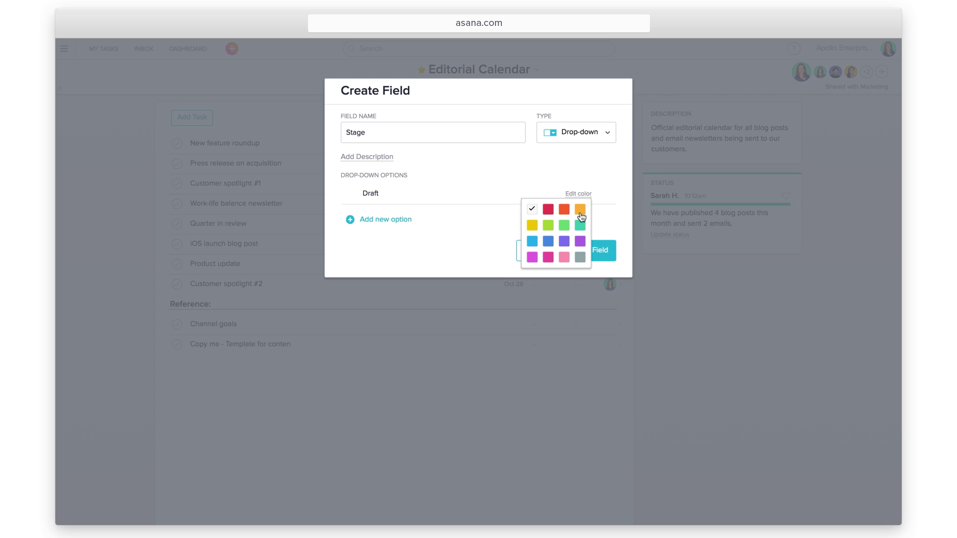
pyautogui.click(579, 210)
# Add Stage options Edit in yellow and Ready to publish in green, and create the field.
pyautogui.click(382, 220)
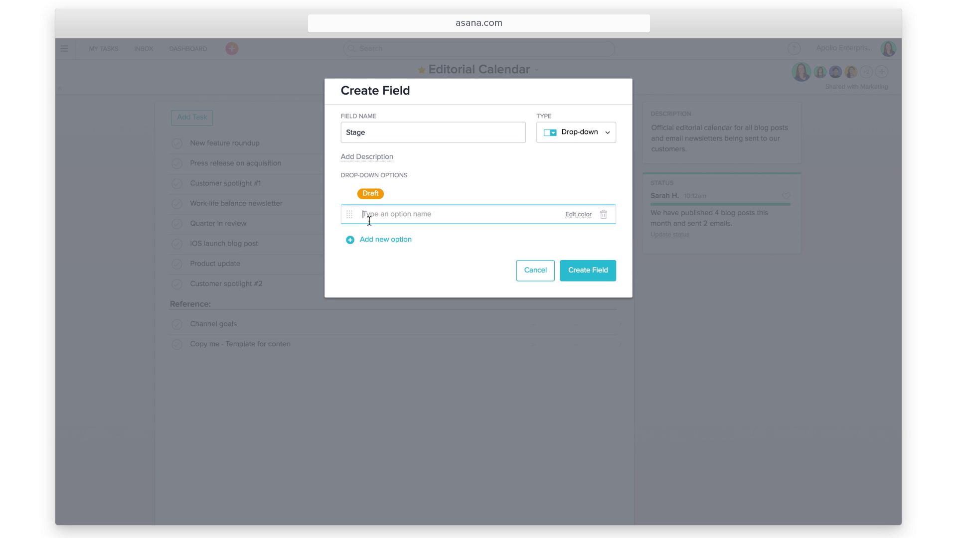
pyautogui.write('Edit')
pyautogui.click(574, 217)
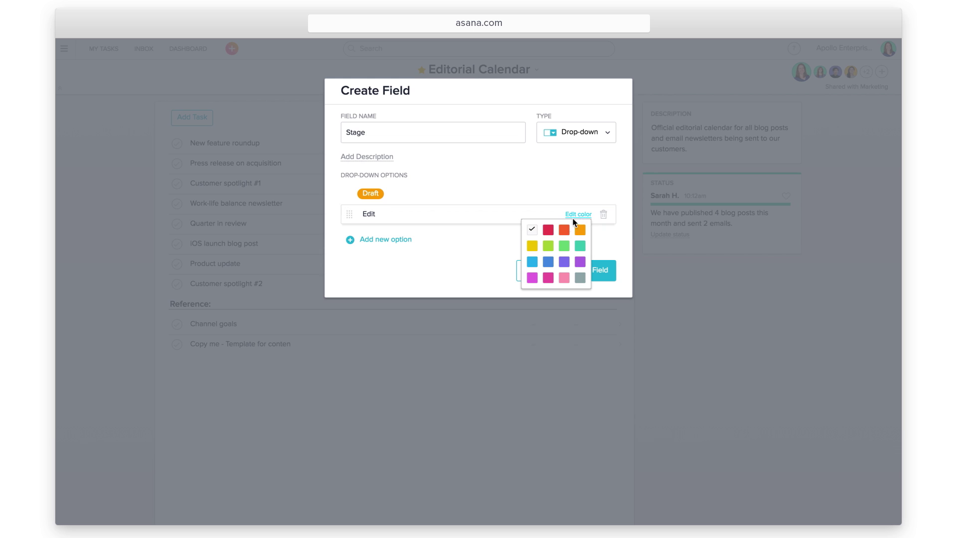
pyautogui.click(531, 247)
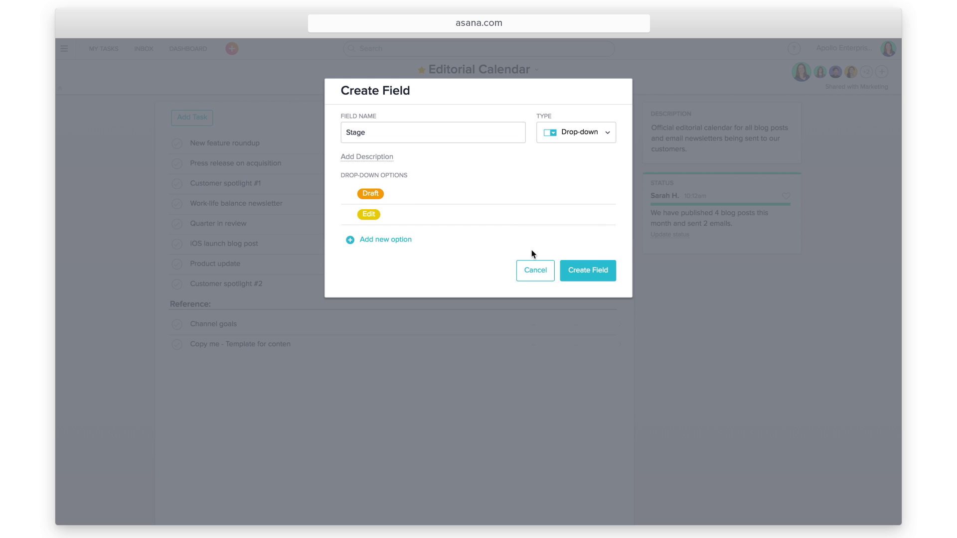
pyautogui.click(412, 245)
pyautogui.write('Ready to p')
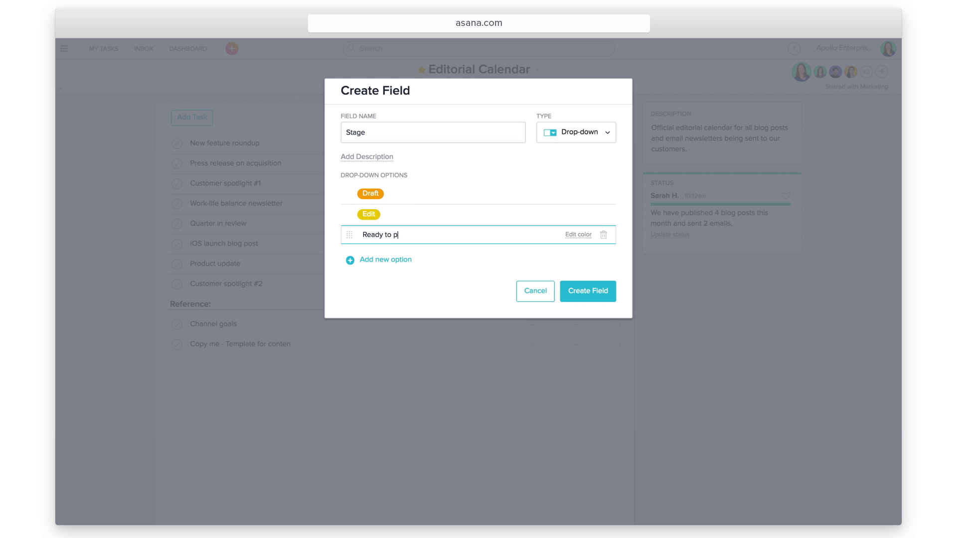
pyautogui.write('ublish')
pyautogui.click(577, 235)
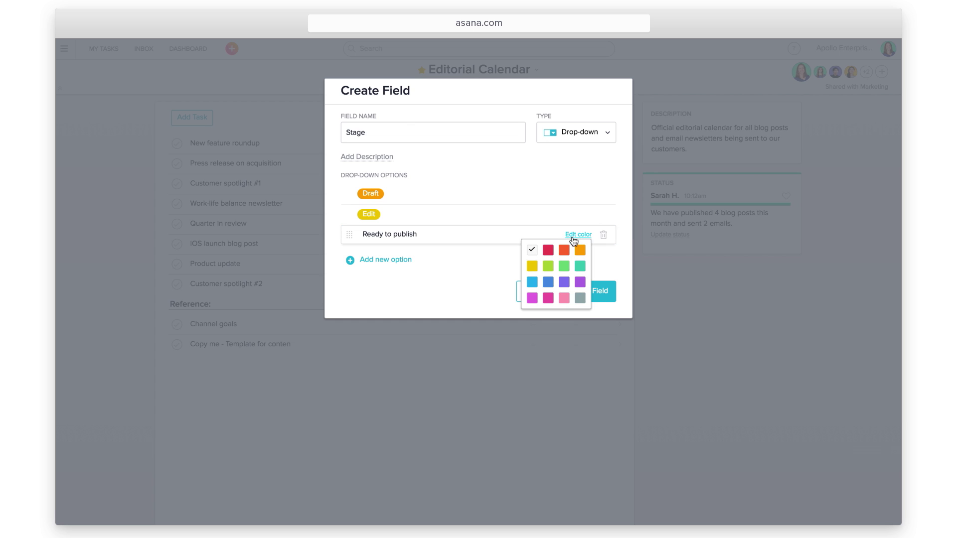
pyautogui.click(580, 268)
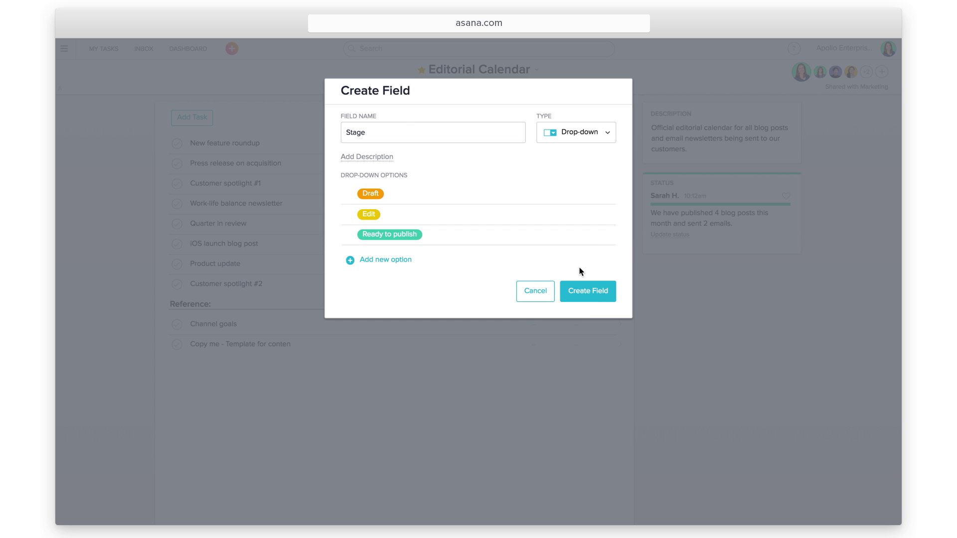
pyautogui.click(608, 298)
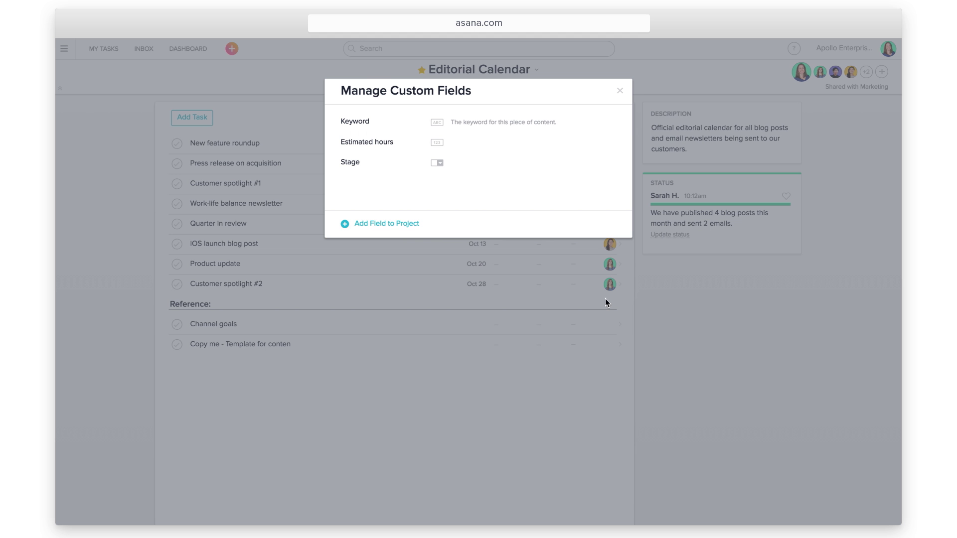
# Add the existing Channel field found by searching 'channel', then close the field manager.
pyautogui.click(415, 224)
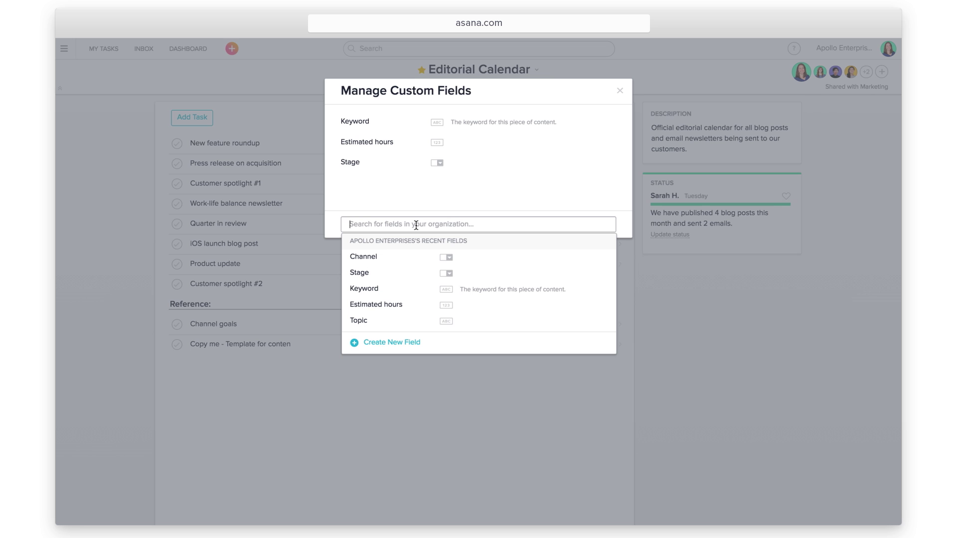
pyautogui.write('channel')
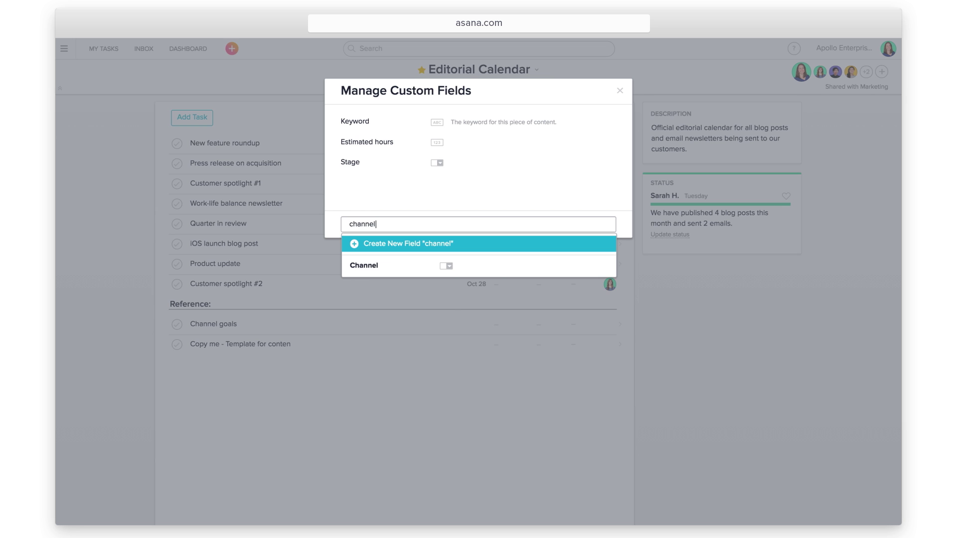
pyautogui.click(391, 265)
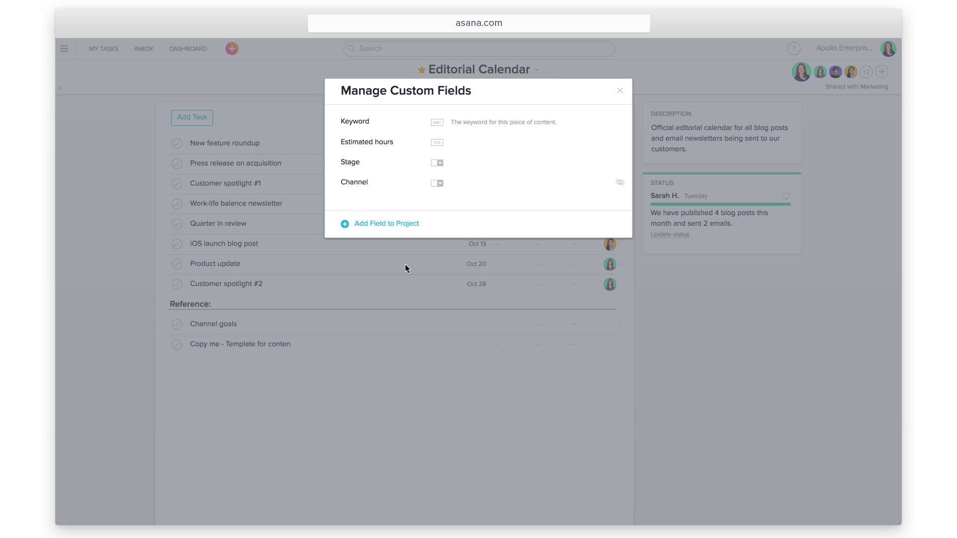
pyautogui.click(619, 91)
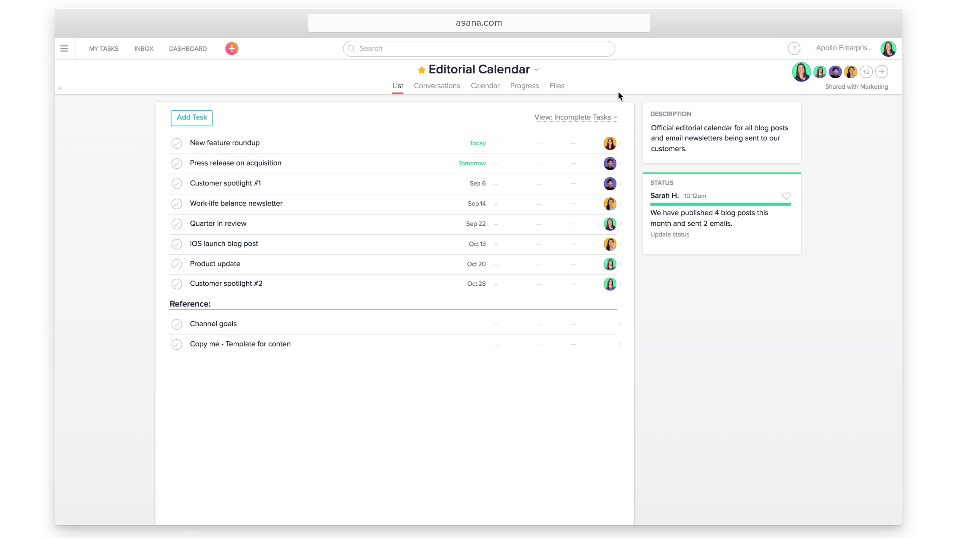
# Give New feature roundup Keyword Product, 3 hours, Stage Ready to publish and Channel Email.
pyautogui.click(407, 143)
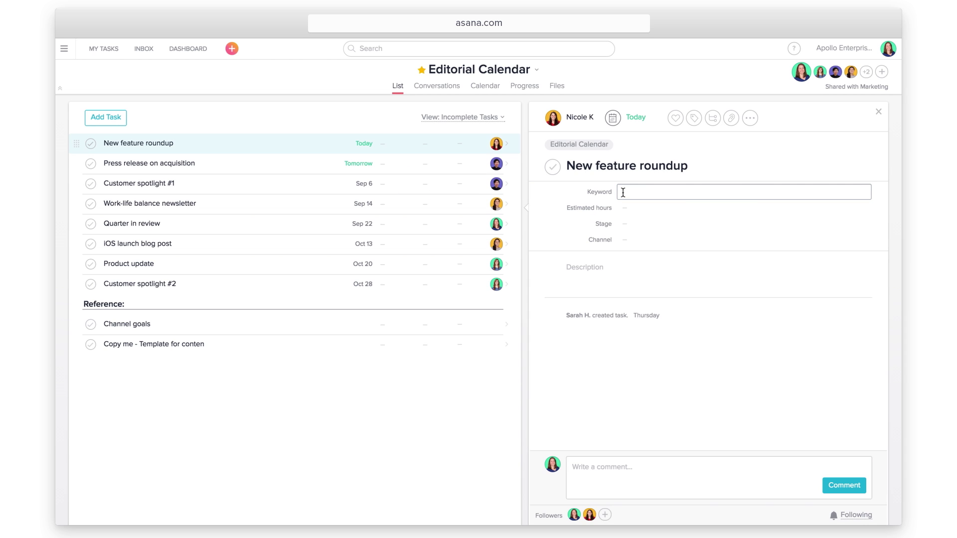
pyautogui.write('Product')
pyautogui.click(630, 202)
pyautogui.write('3')
pyautogui.click(630, 224)
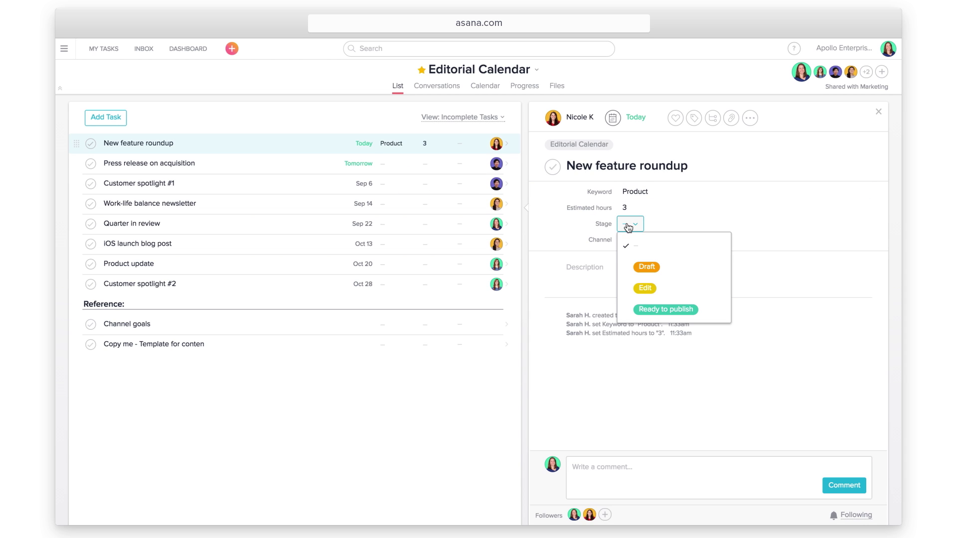
pyautogui.click(708, 309)
pyautogui.click(630, 240)
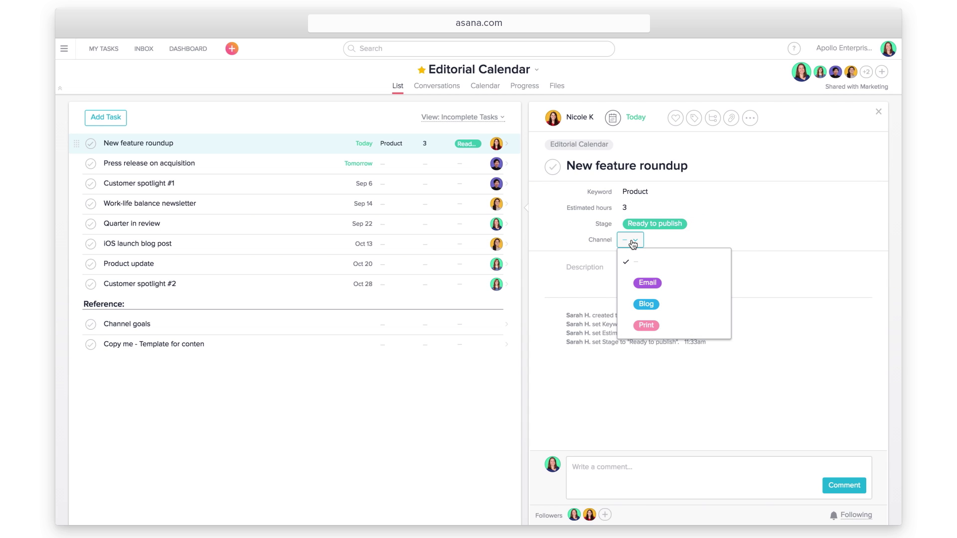
pyautogui.click(690, 283)
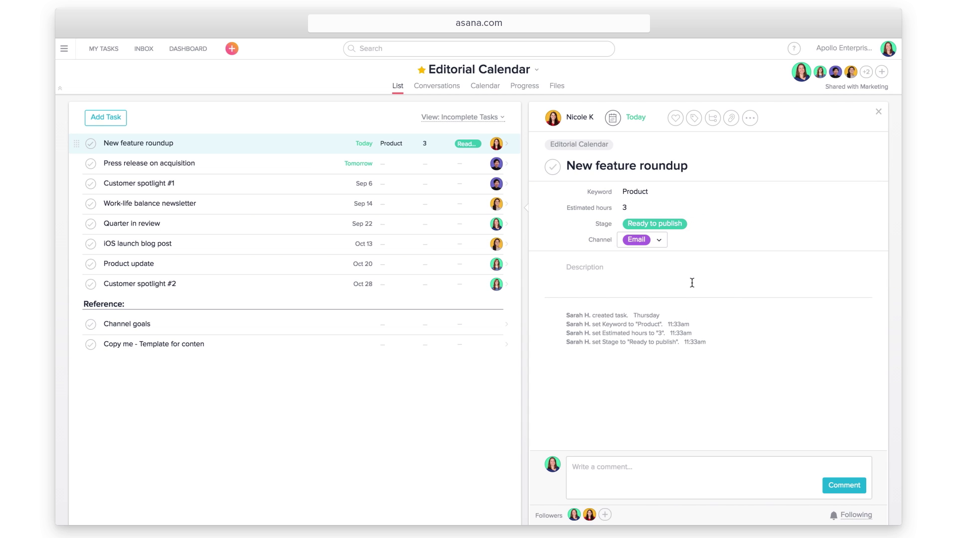
# Give Press release on acquisition Keyword Press, 2 hours, Stage Draft and Channel Print.
pyautogui.click(313, 164)
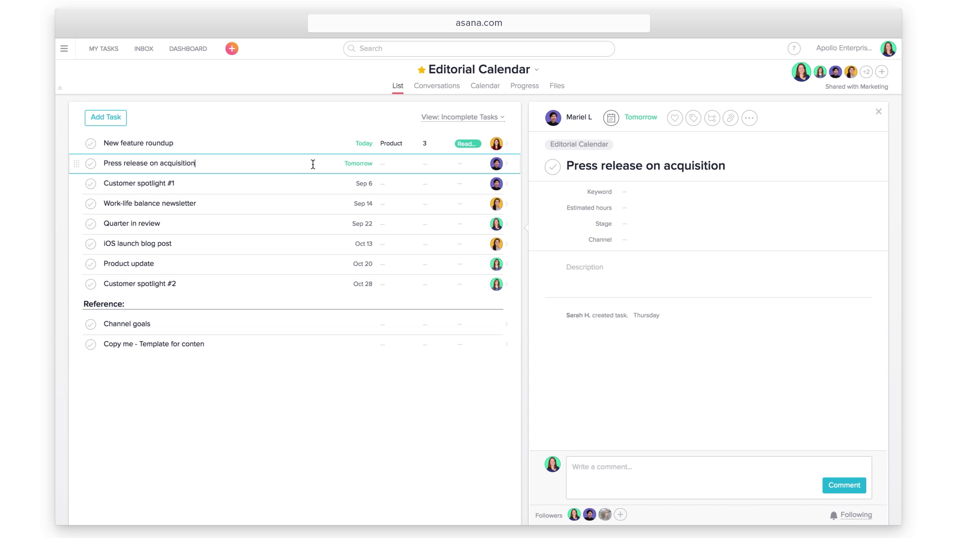
pyautogui.press('Tab')
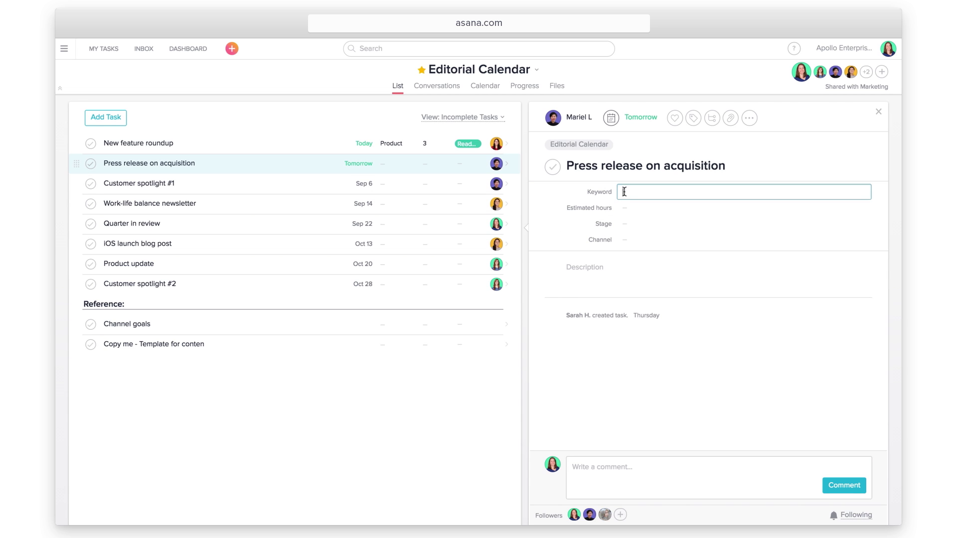
pyautogui.write('Press')
pyautogui.press('Tab')
pyautogui.write('2')
pyautogui.click(626, 225)
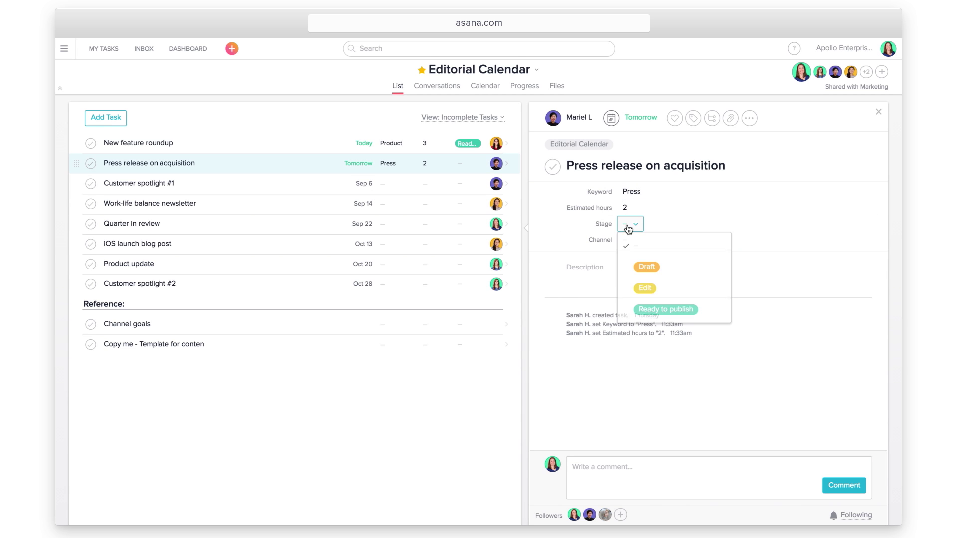
pyautogui.click(679, 265)
pyautogui.click(626, 240)
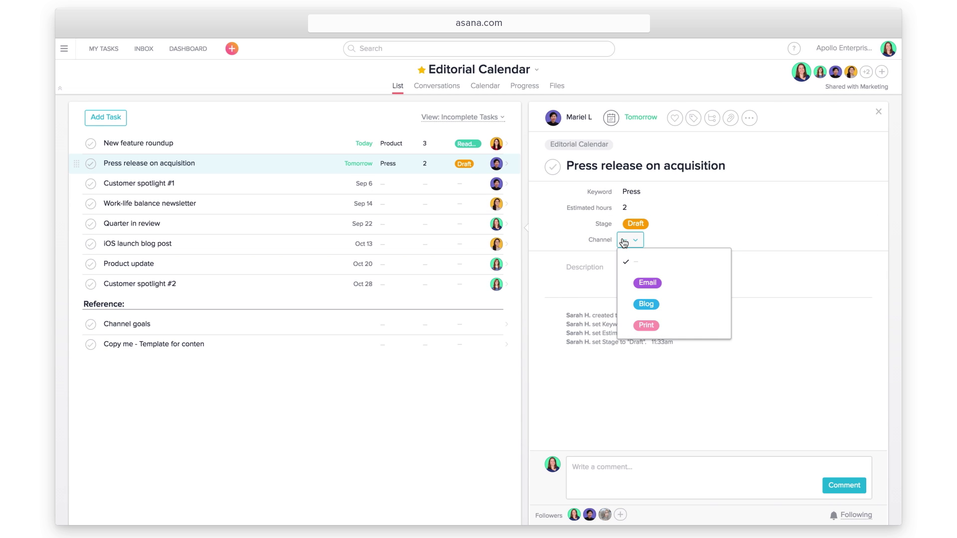
pyautogui.click(691, 323)
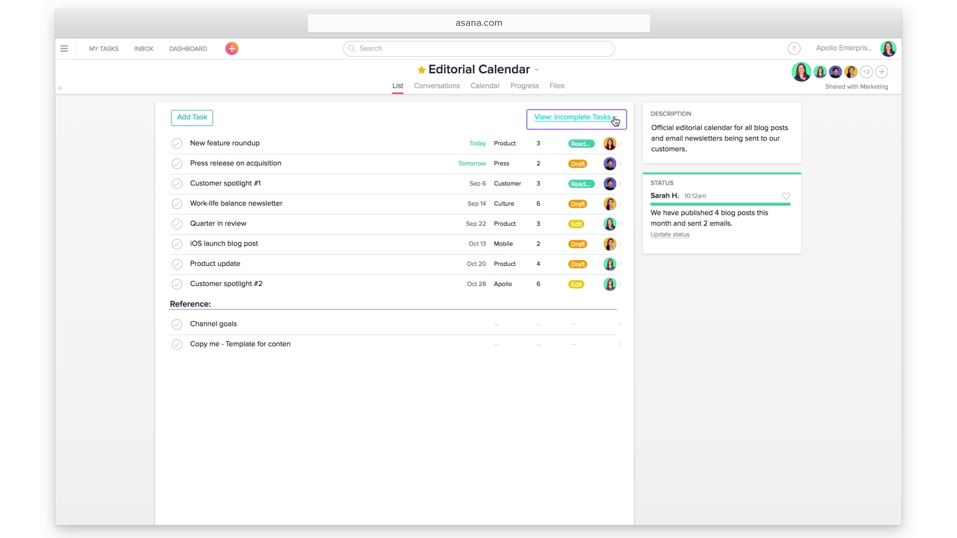
# Group the task list by the Stage field, then regroup it by Channel.
pyautogui.click(615, 119)
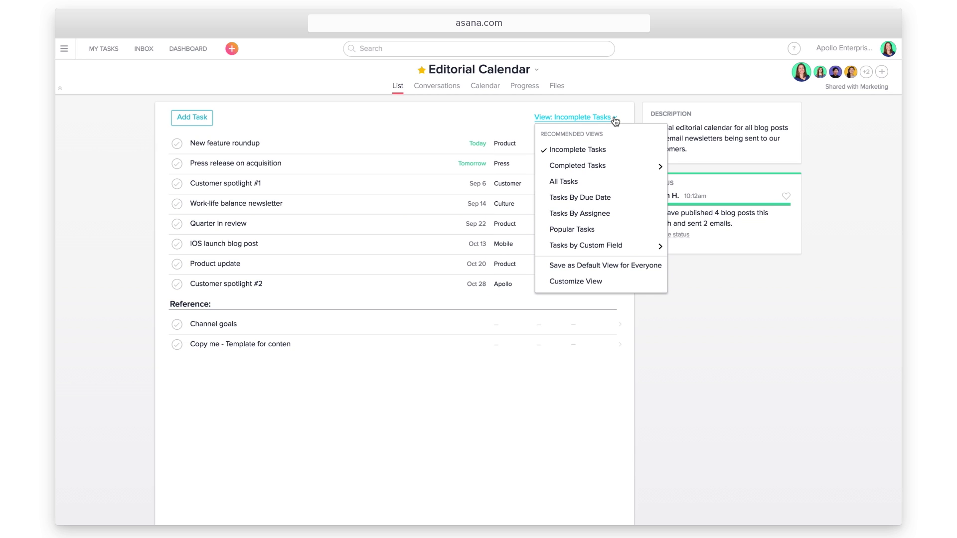
pyautogui.moveTo(649, 248)
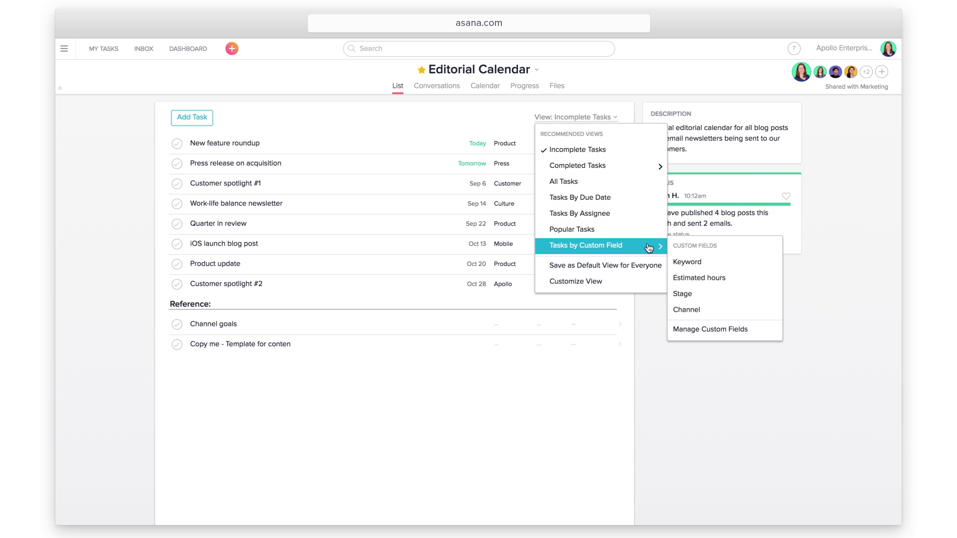
pyautogui.click(757, 299)
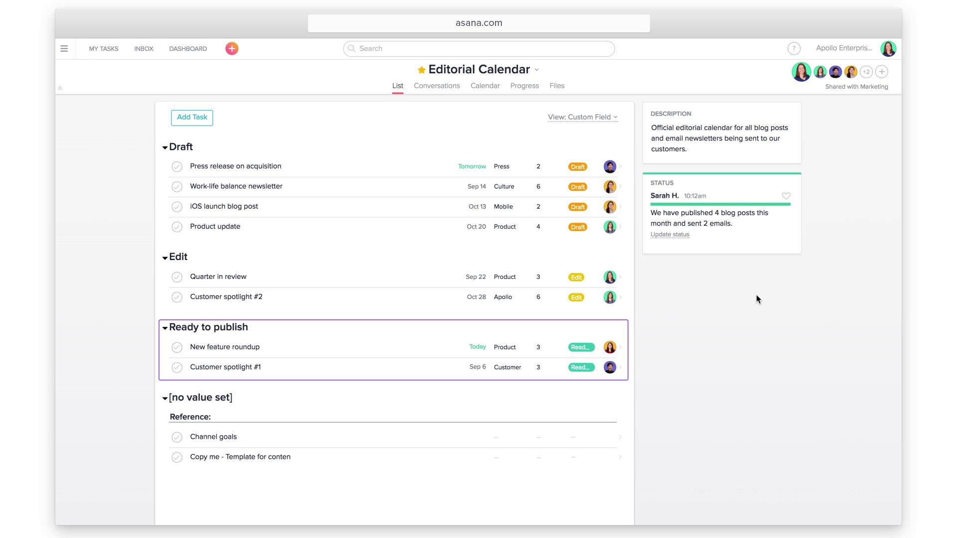
pyautogui.click(616, 118)
pyautogui.moveTo(651, 246)
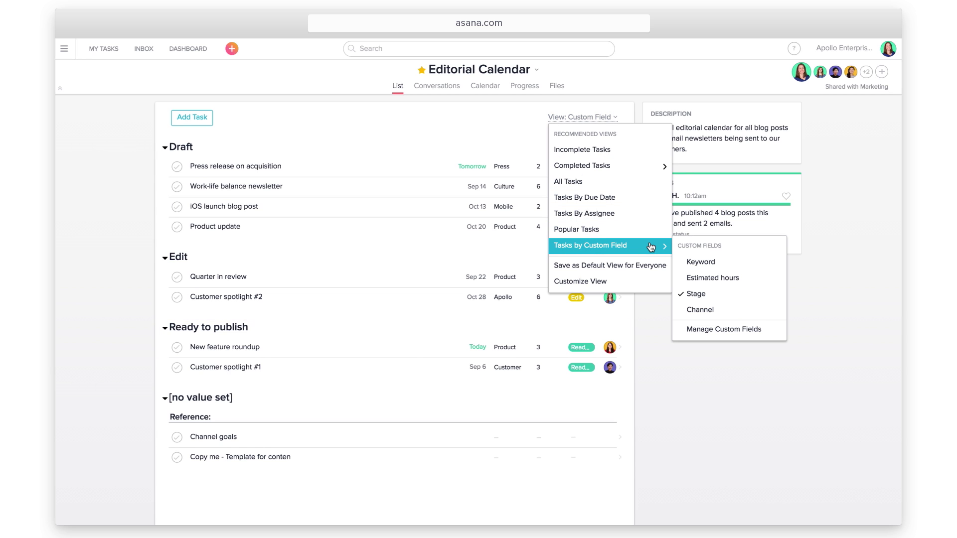
pyautogui.click(736, 310)
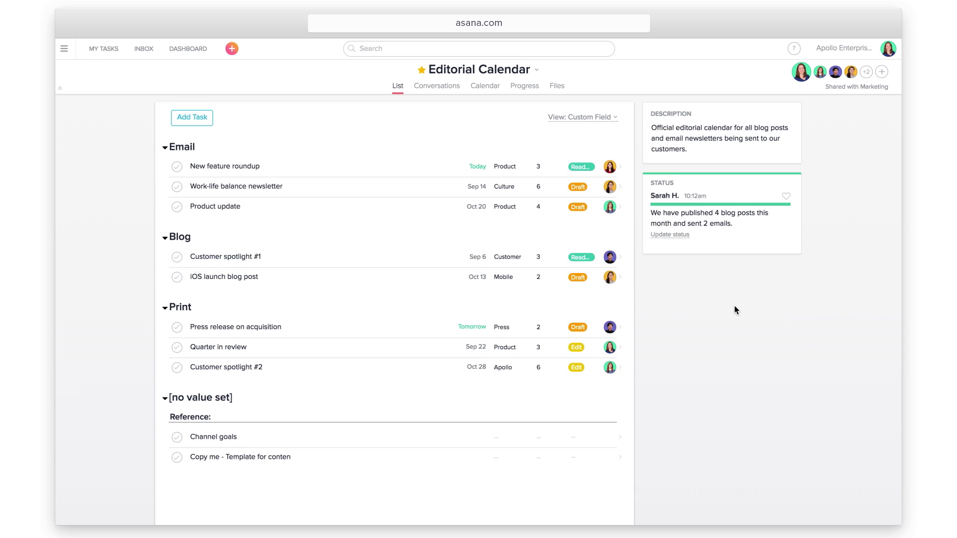
pyautogui.click(160, 256)
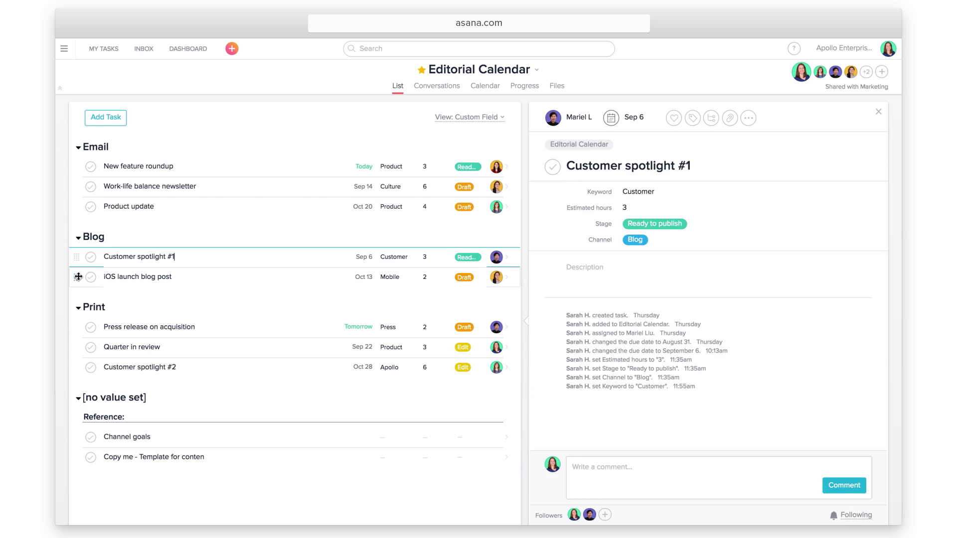
pyautogui.keyDown('shift'); pyautogui.click(78, 277); pyautogui.keyUp('shift')
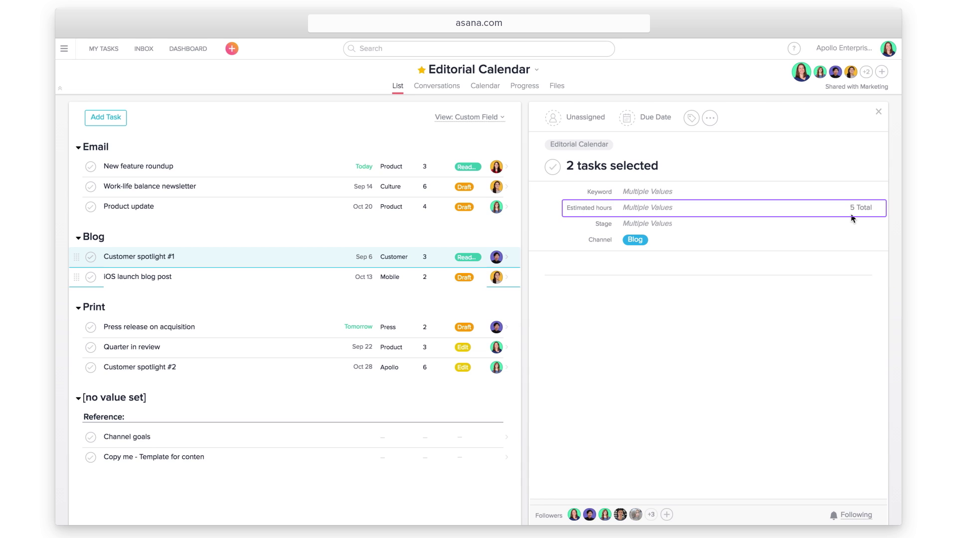
pyautogui.click(879, 111)
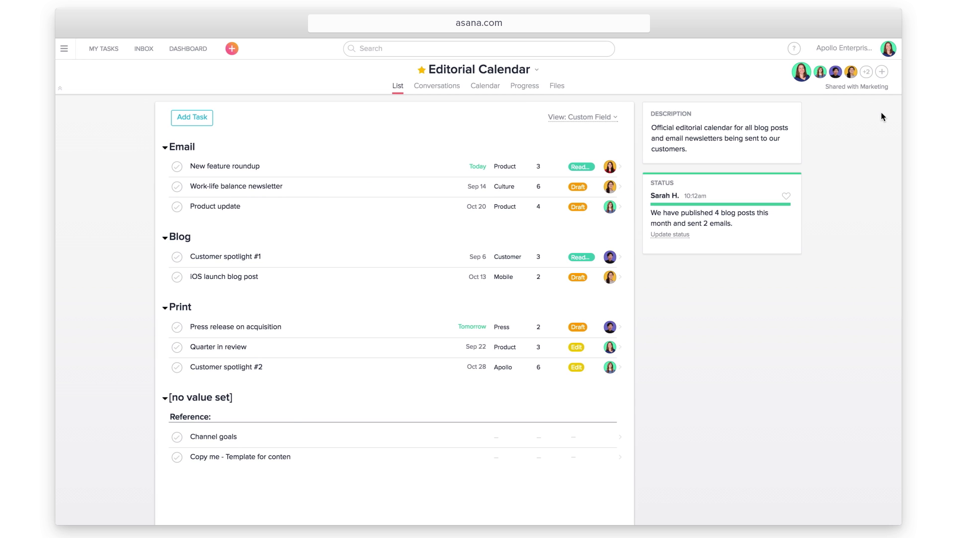
# Run an advanced search filtered to the custom field Stage is Draft.
pyautogui.click(358, 47)
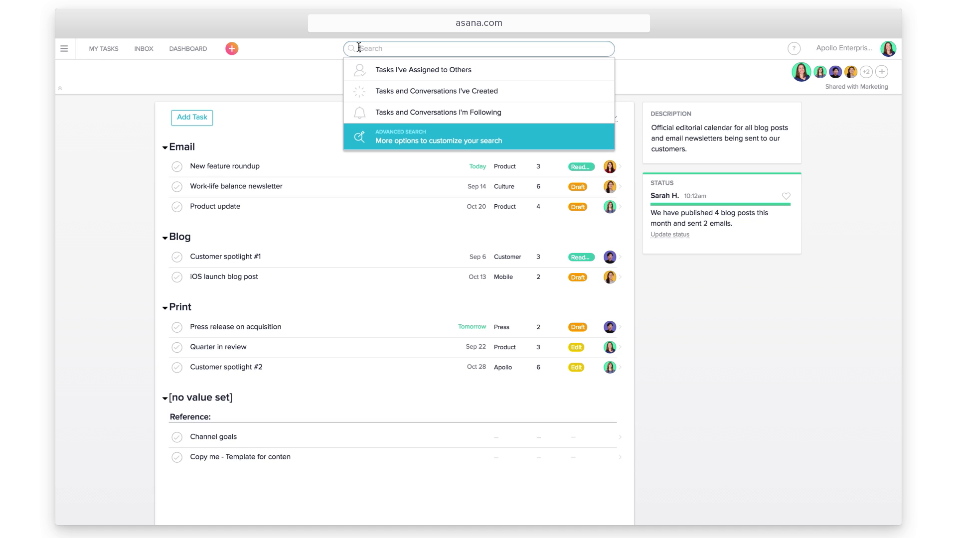
pyautogui.click(377, 142)
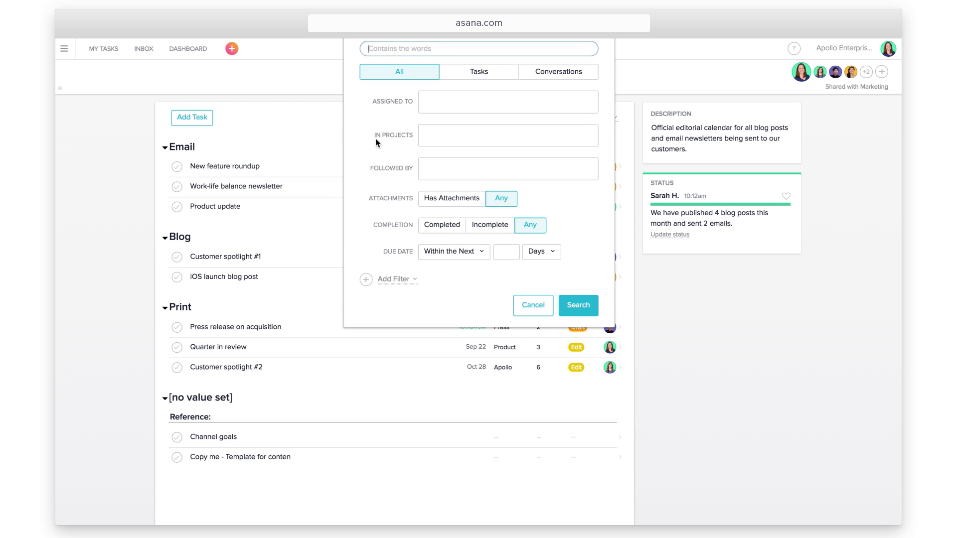
pyautogui.click(394, 279)
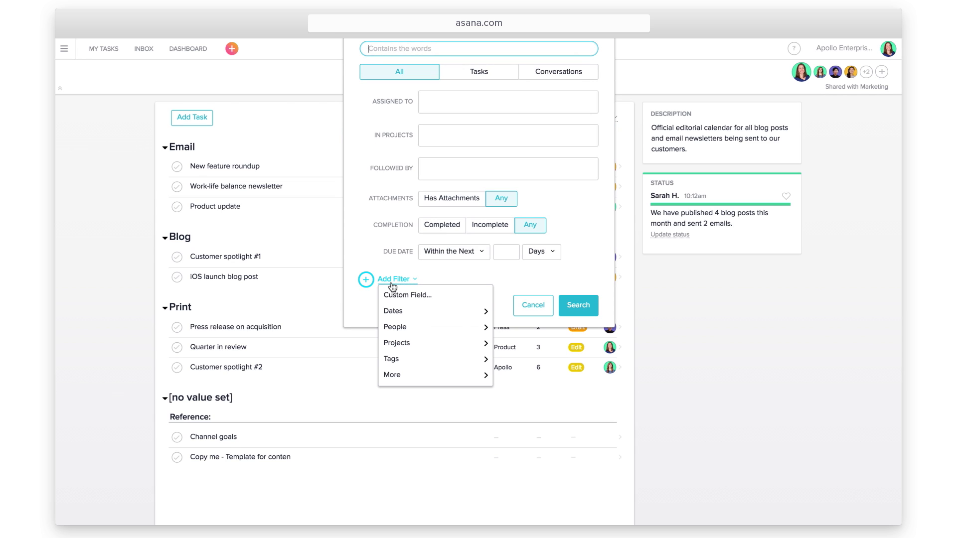
pyautogui.click(446, 298)
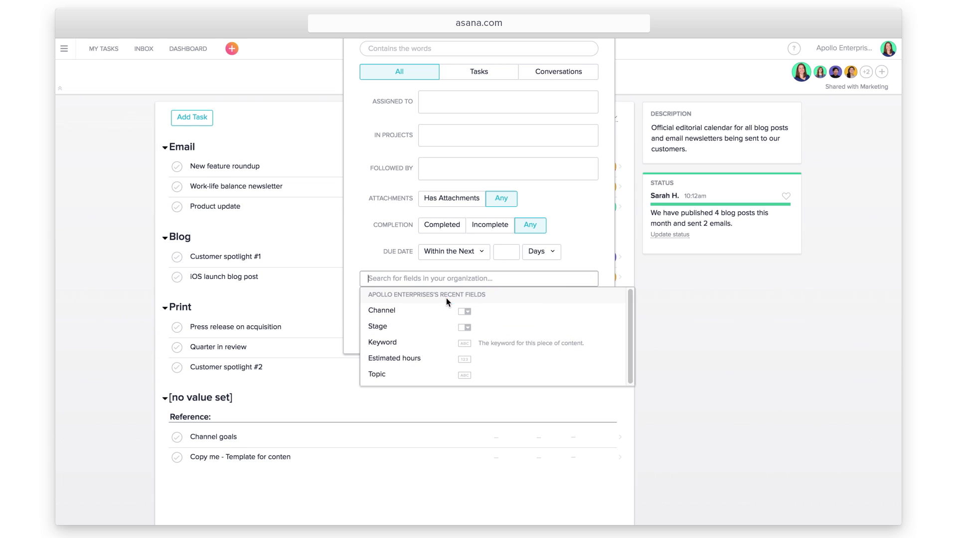
pyautogui.write('Stage')
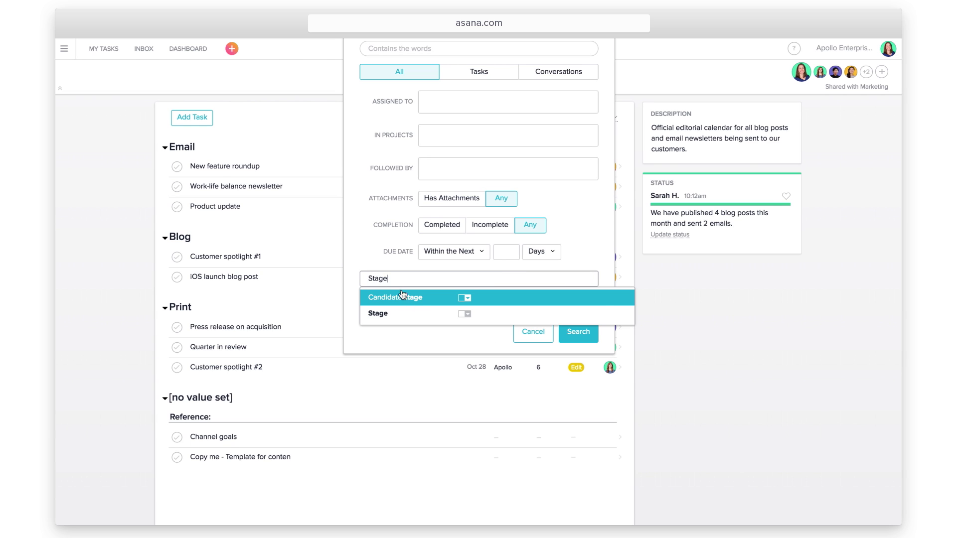
pyautogui.click(481, 278)
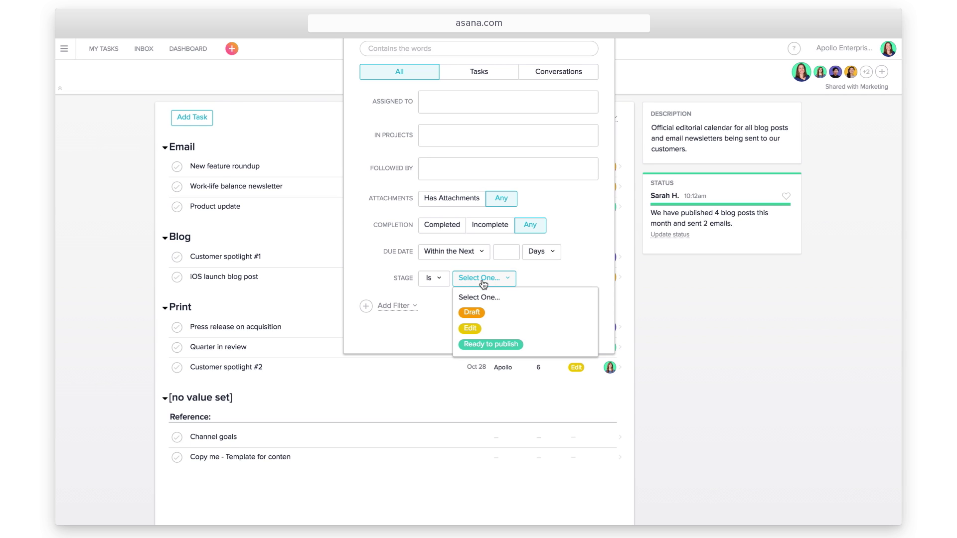
pyautogui.click(514, 317)
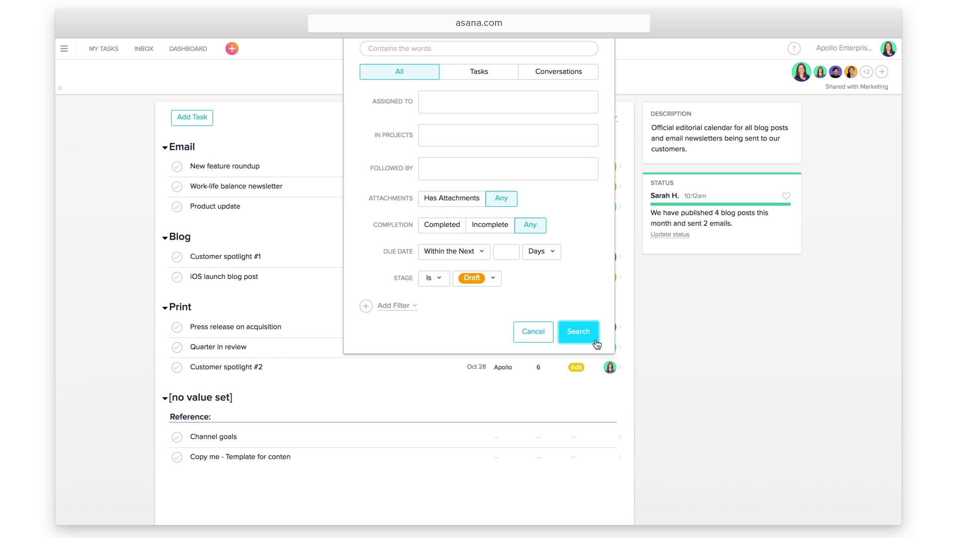
pyautogui.click(578, 332)
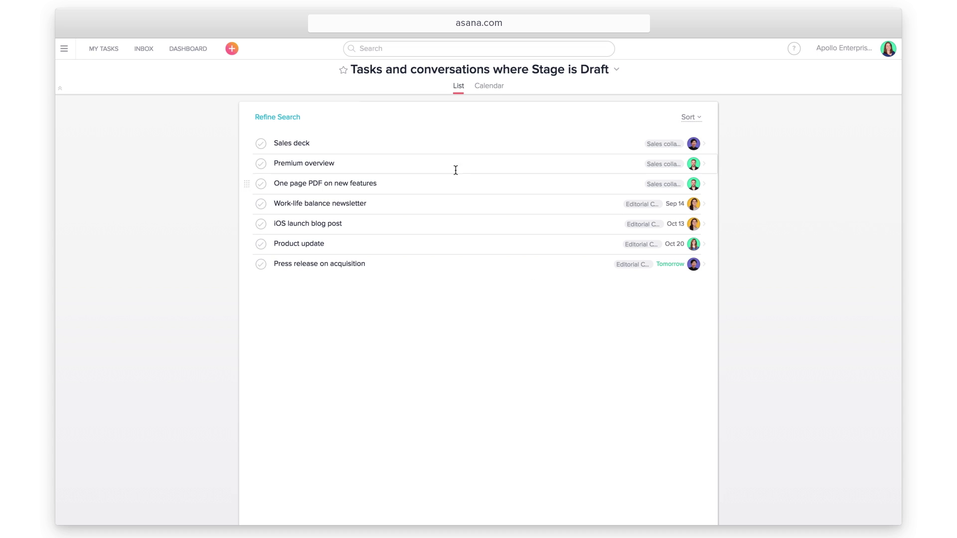
# Search 'editorial' and go back to the Editorial Calendar project.
pyautogui.click(360, 48)
pyautogui.write('editorial')
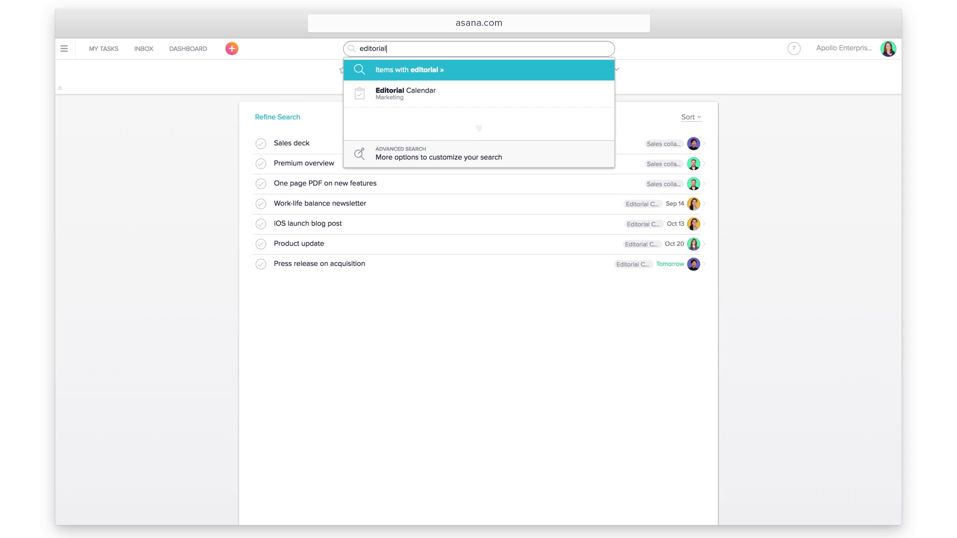
pyautogui.click(458, 97)
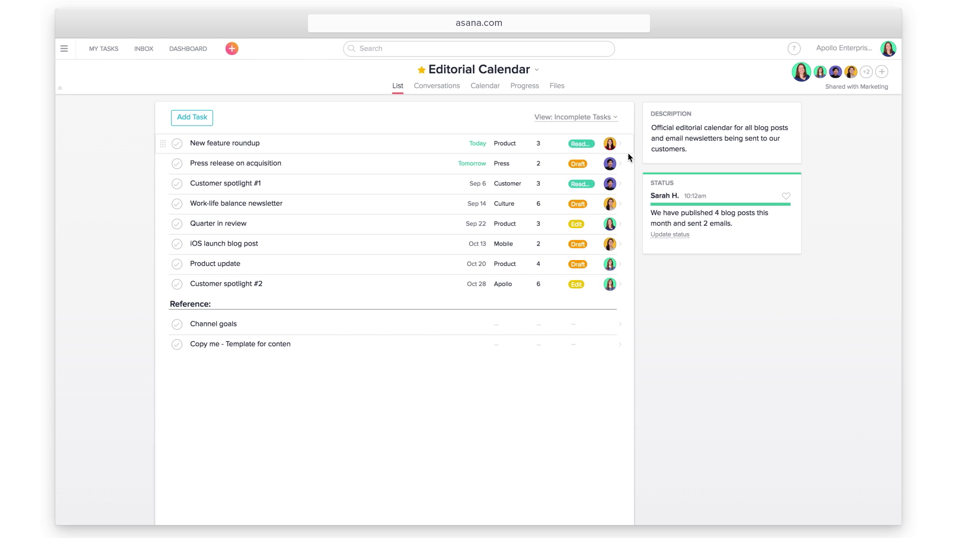
# In Manage Custom Fields, move Keyword below Estimated hours and hide the Stage column.
pyautogui.click(537, 69)
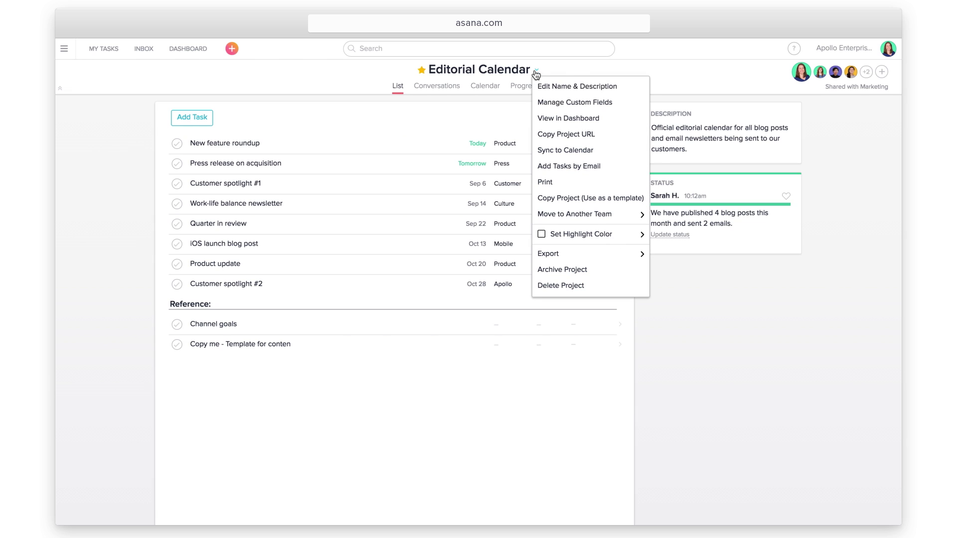
pyautogui.click(626, 105)
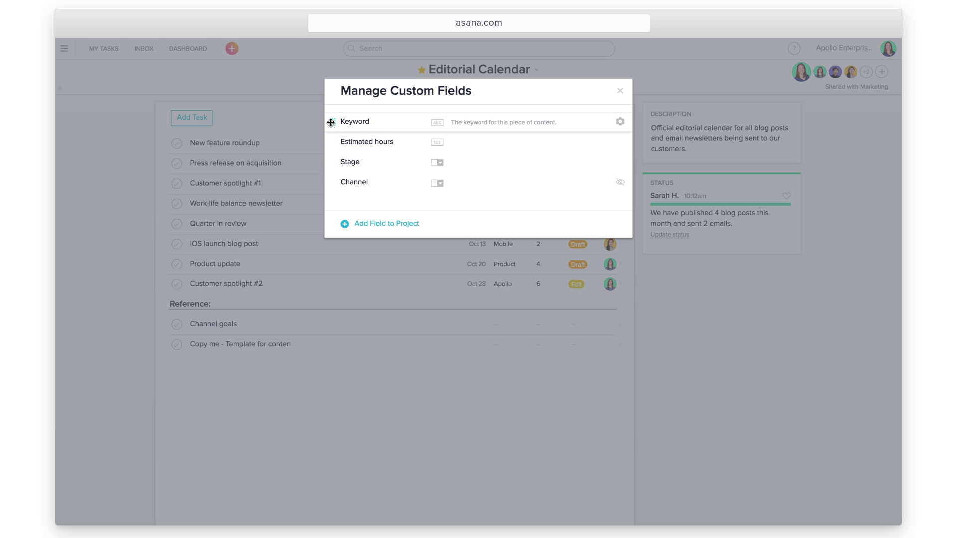
pyautogui.moveTo(333, 122)
pyautogui.mouseDown()
pyautogui.moveTo(334, 169)
pyautogui.moveTo(333, 116)
pyautogui.mouseUp()
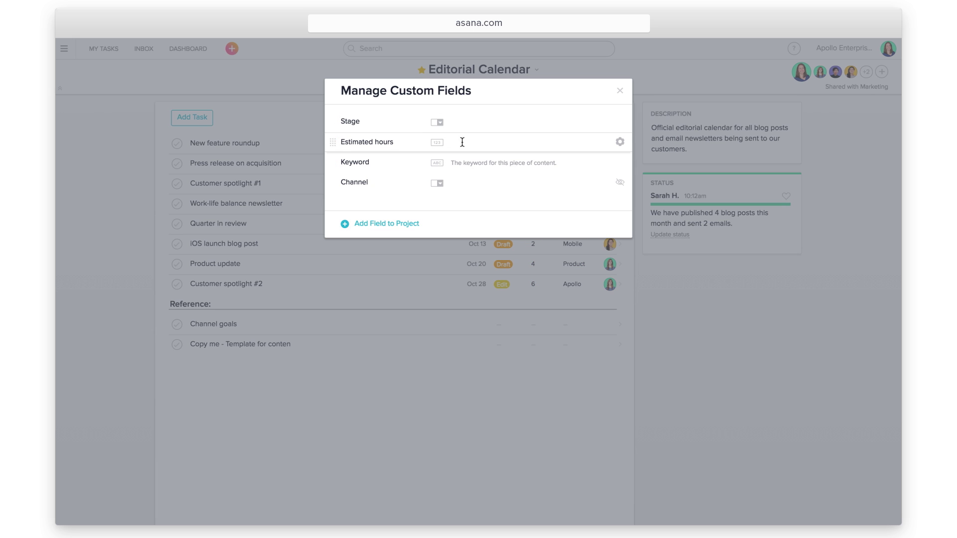
pyautogui.click(620, 122)
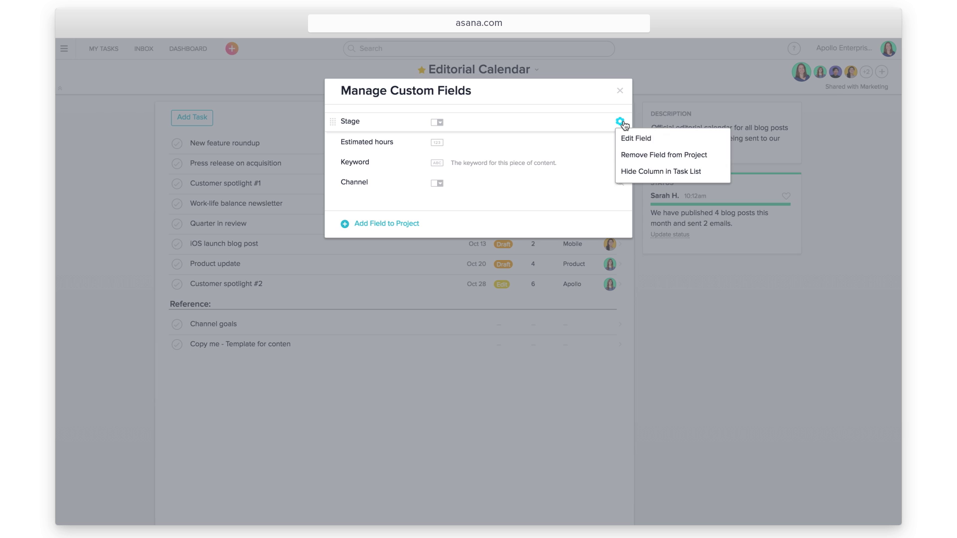
pyautogui.click(716, 172)
pyautogui.click(620, 92)
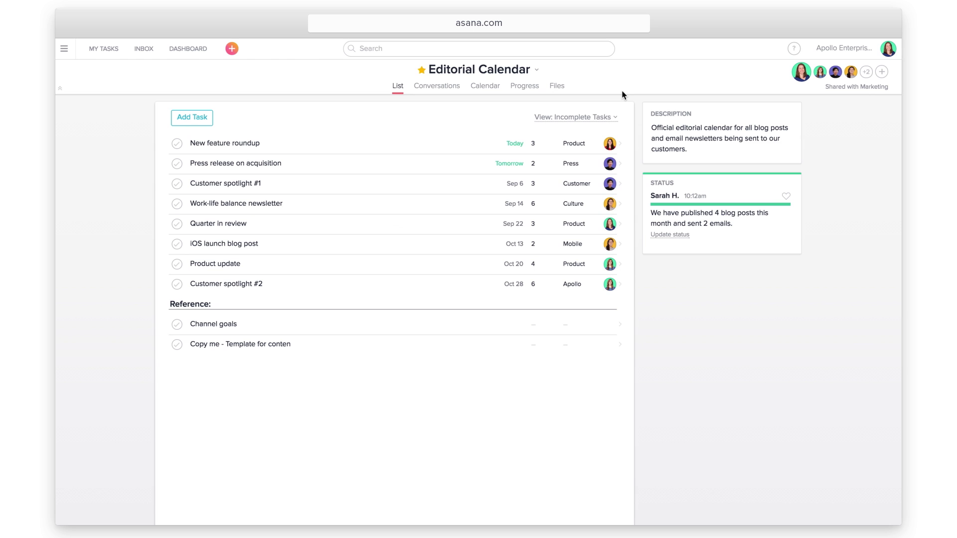